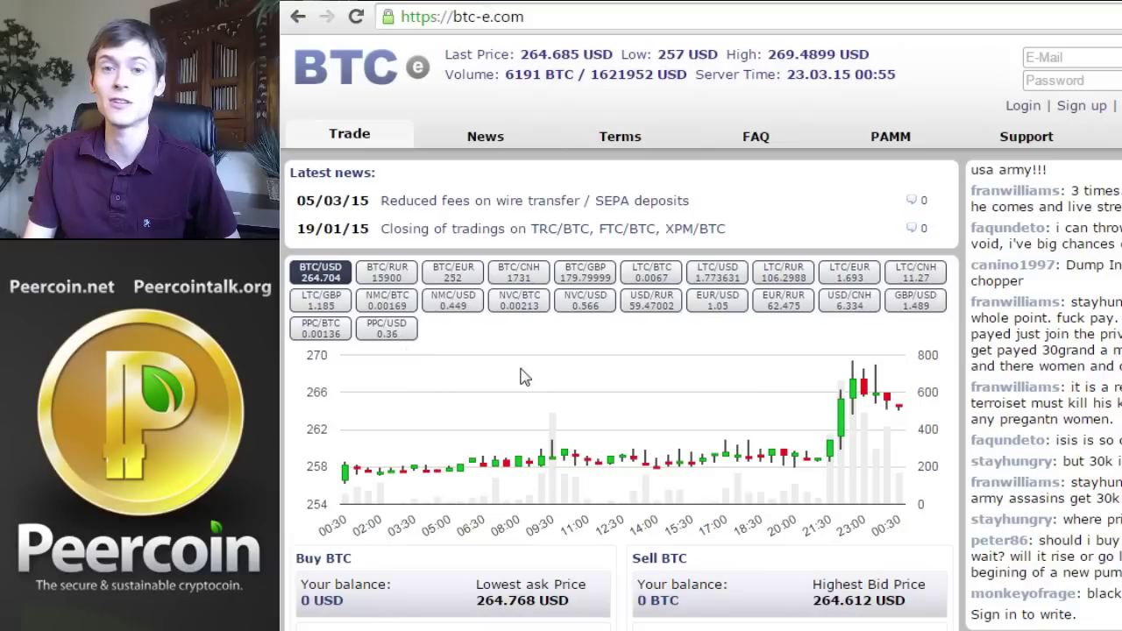
Open the sign-up form and enter the account e-mail address in both e-mail fields
left_click(1074, 113)
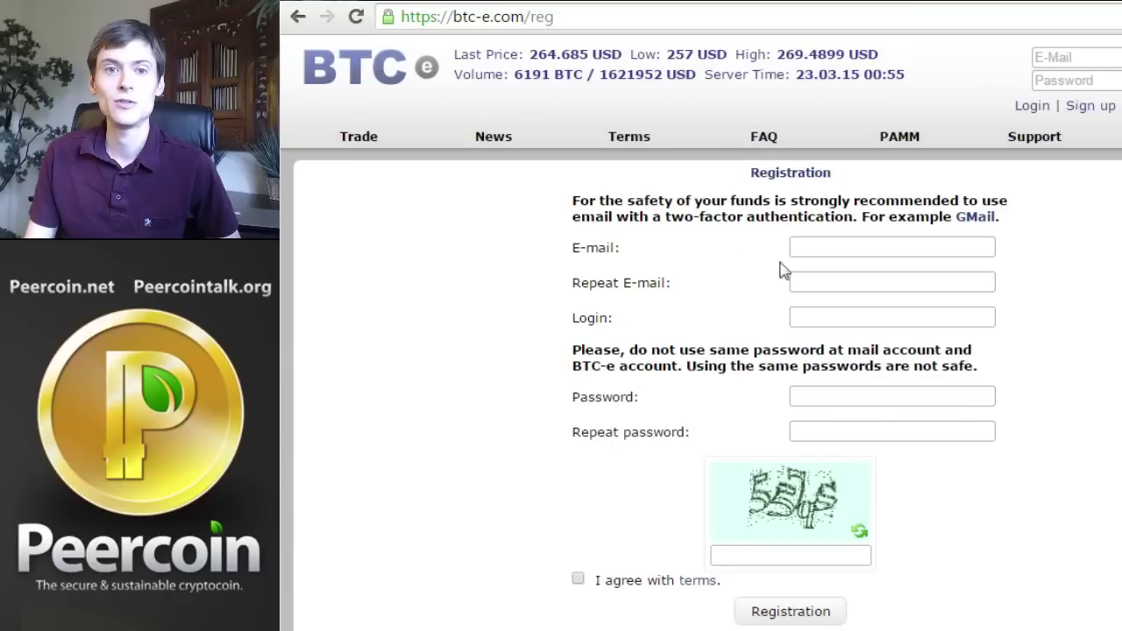
left_click(862, 247)
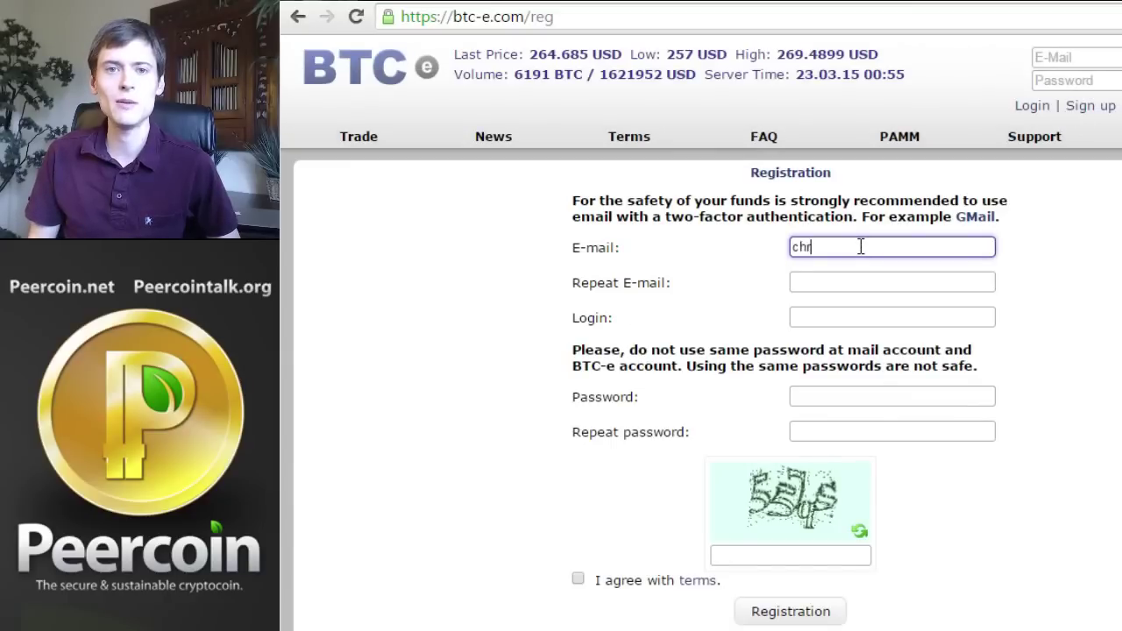
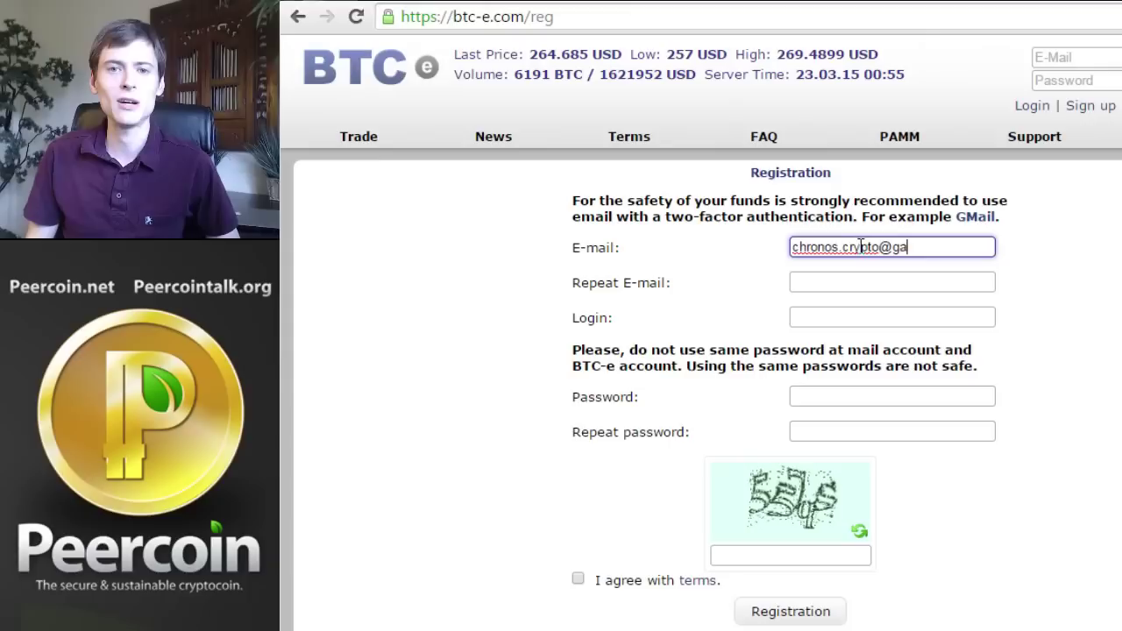
key("Tab")
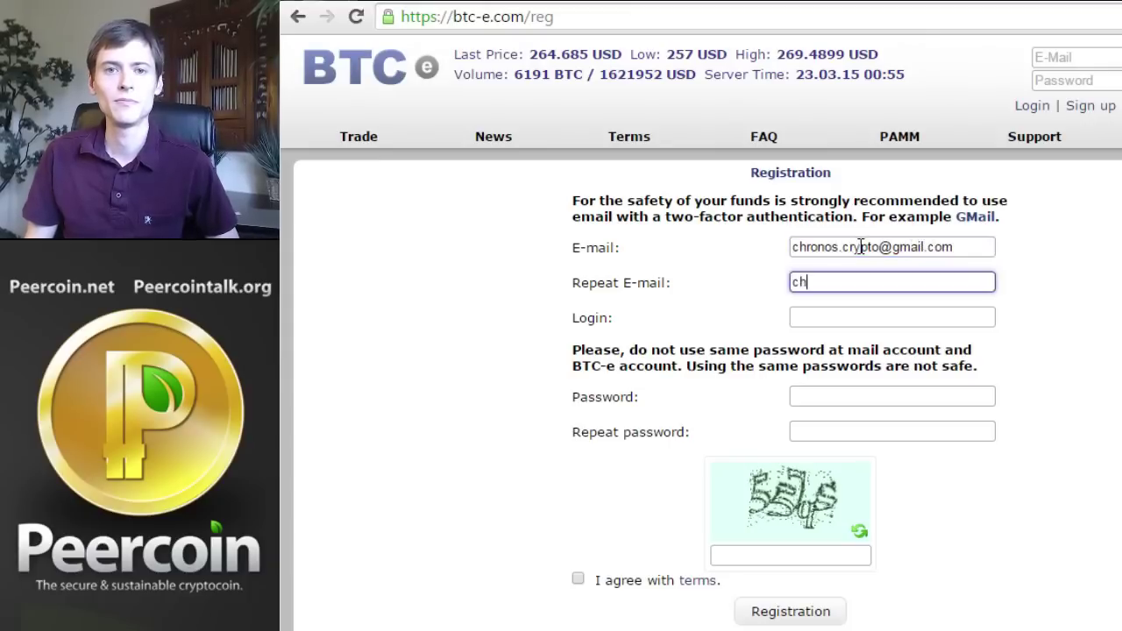
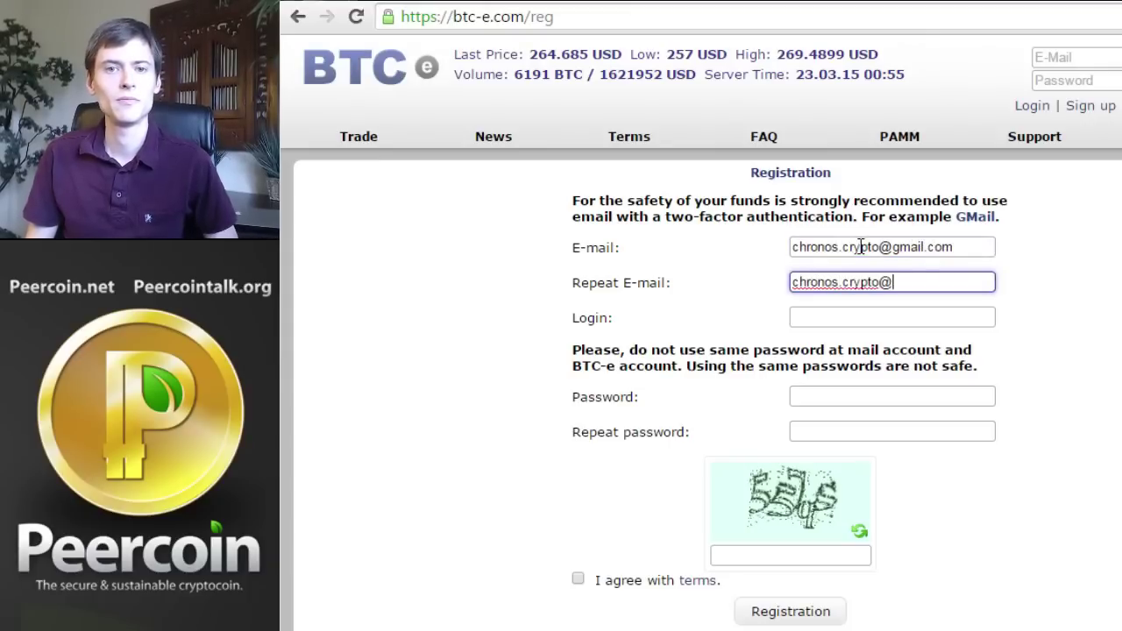
key("Tab")
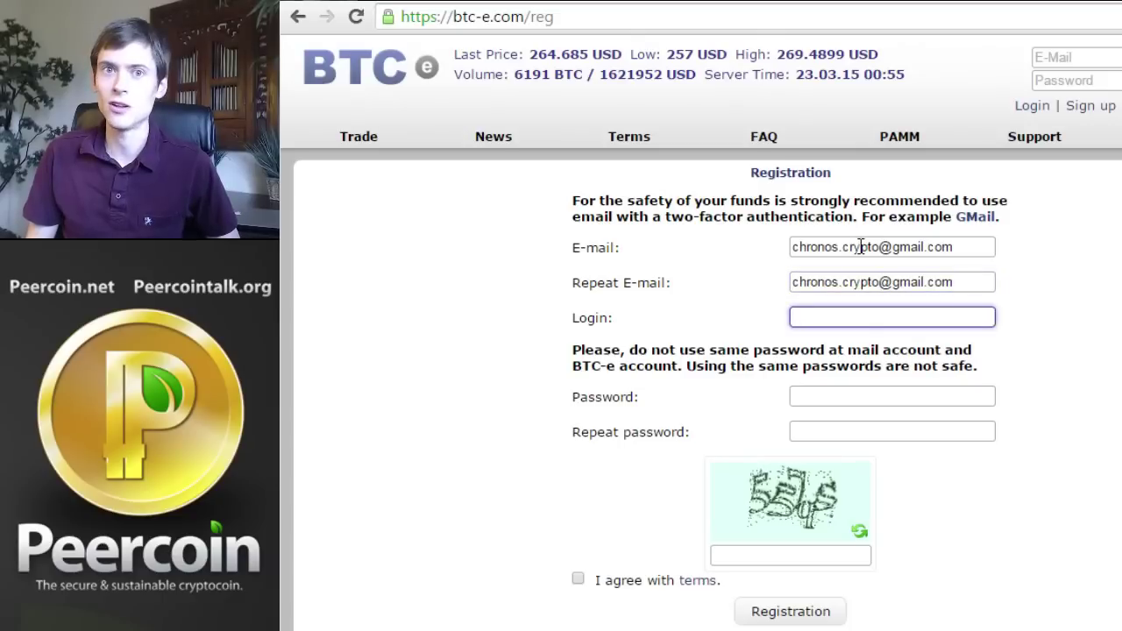
Enter the login name, matching passwords and the captcha answer, and accept the terms
type("chronoscrypto")
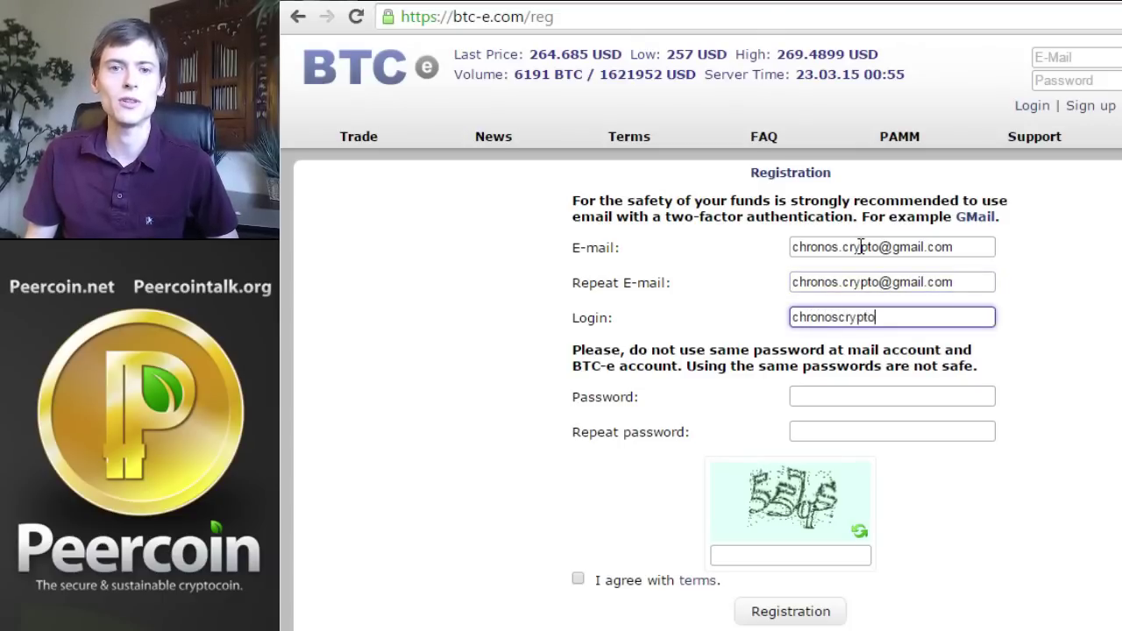
key("Tab")
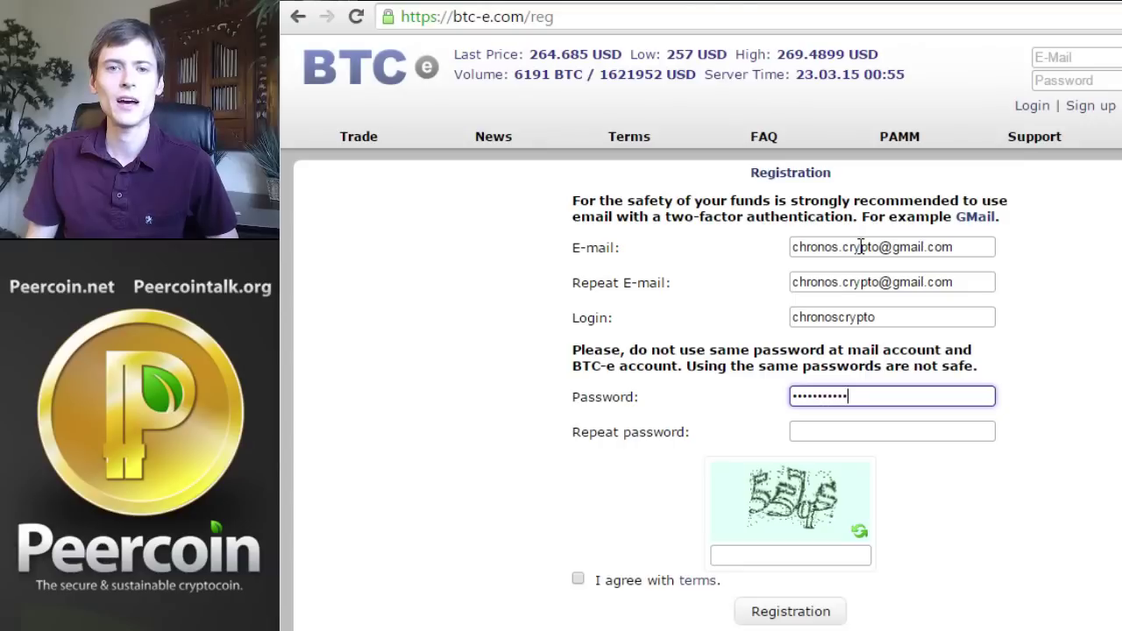
key("Tab")
type("••••••")
key("Tab")
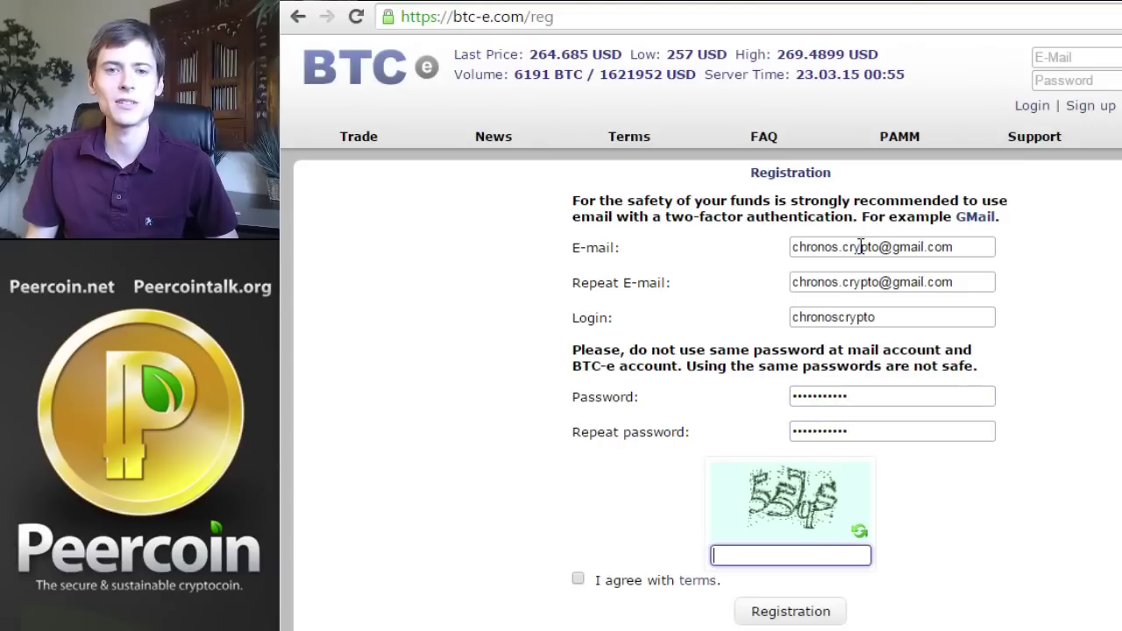
type("557")
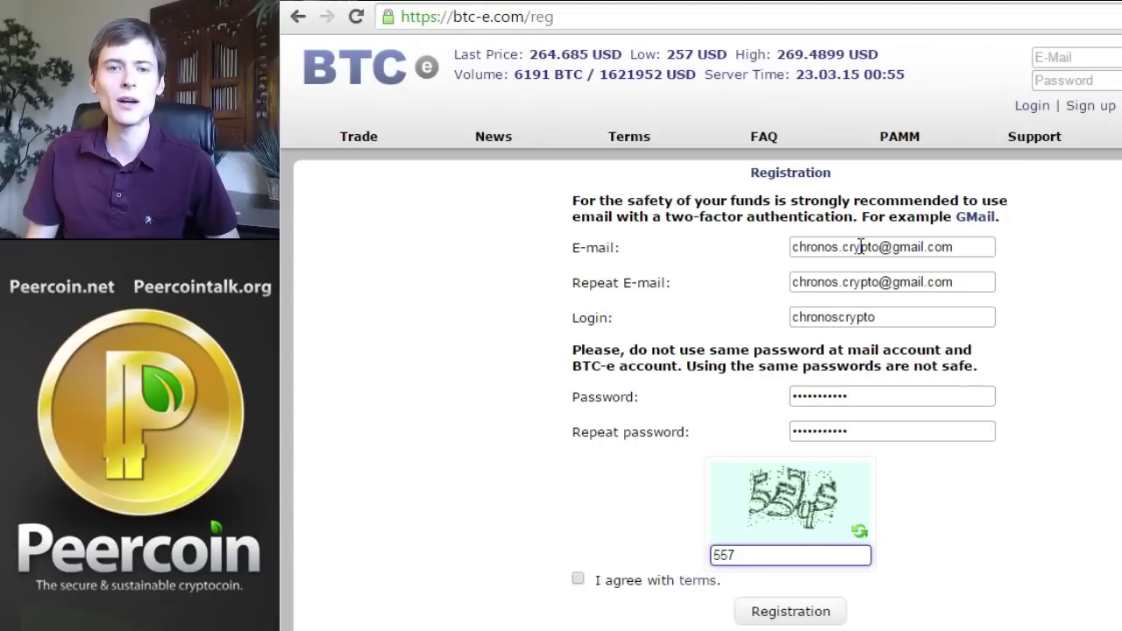
type("q")
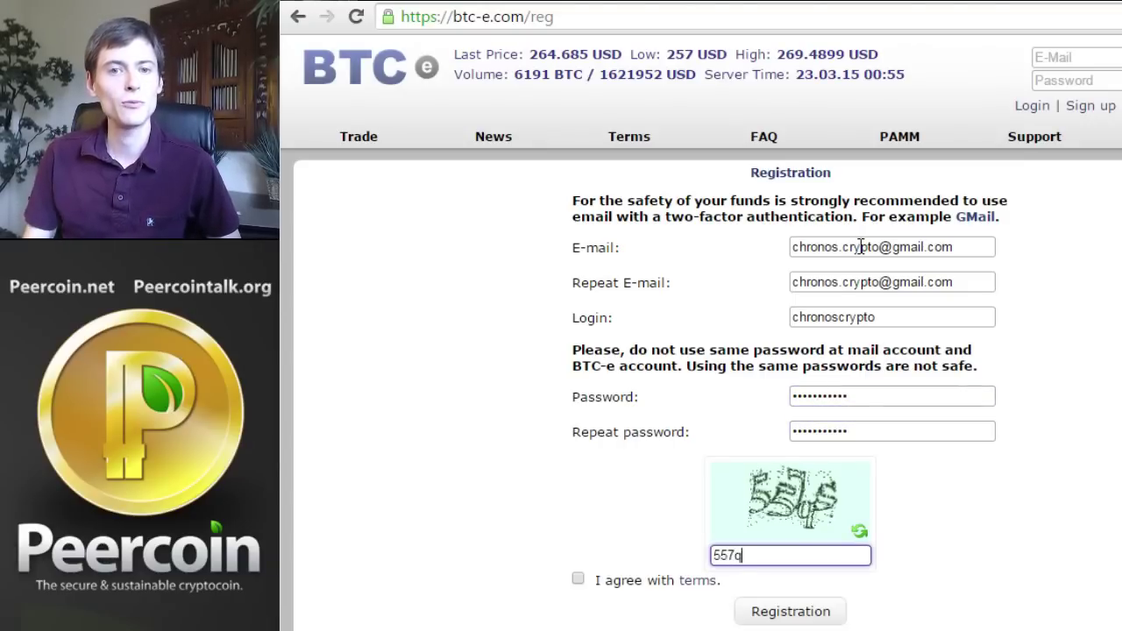
type("S")
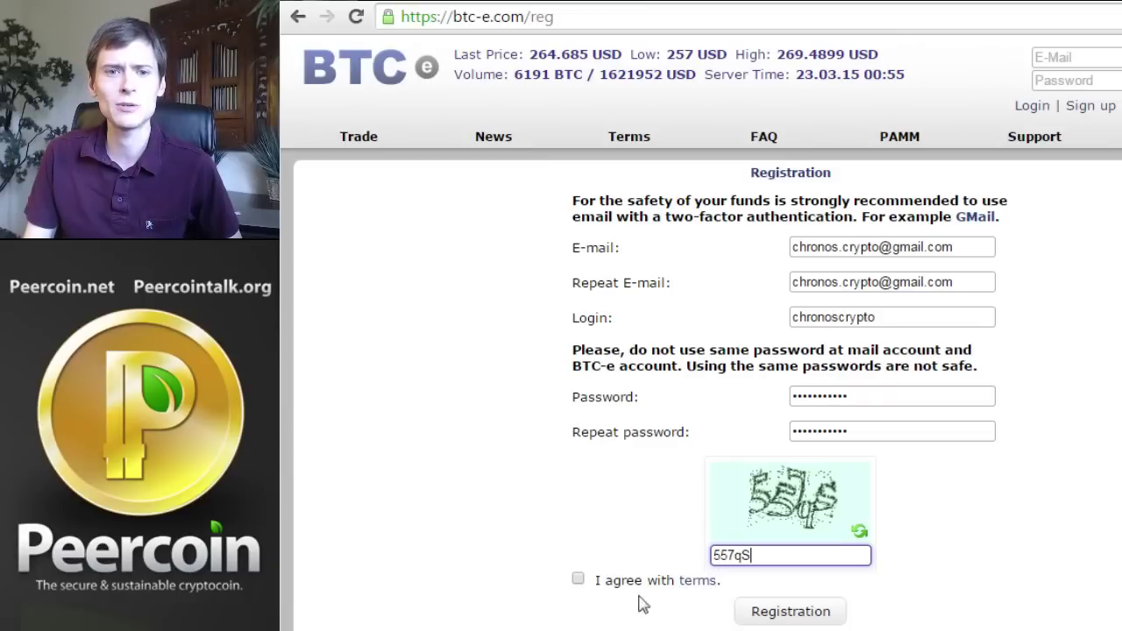
left_click(577, 579)
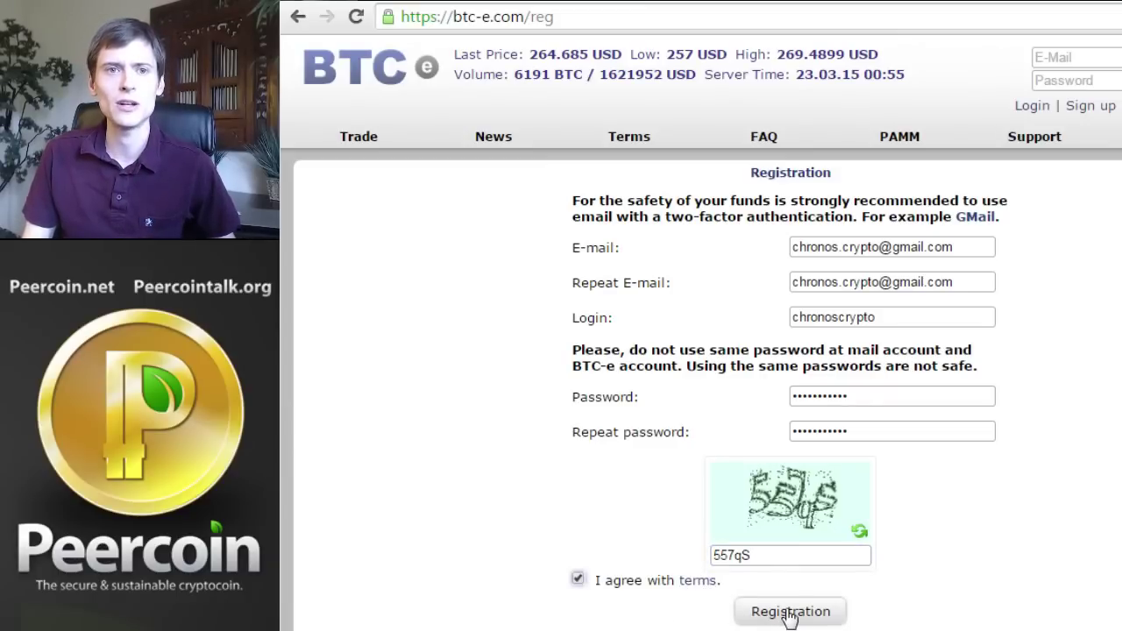
Submit the registration and return to the trade page, signed in with a 0 USD balance
left_click(789, 612)
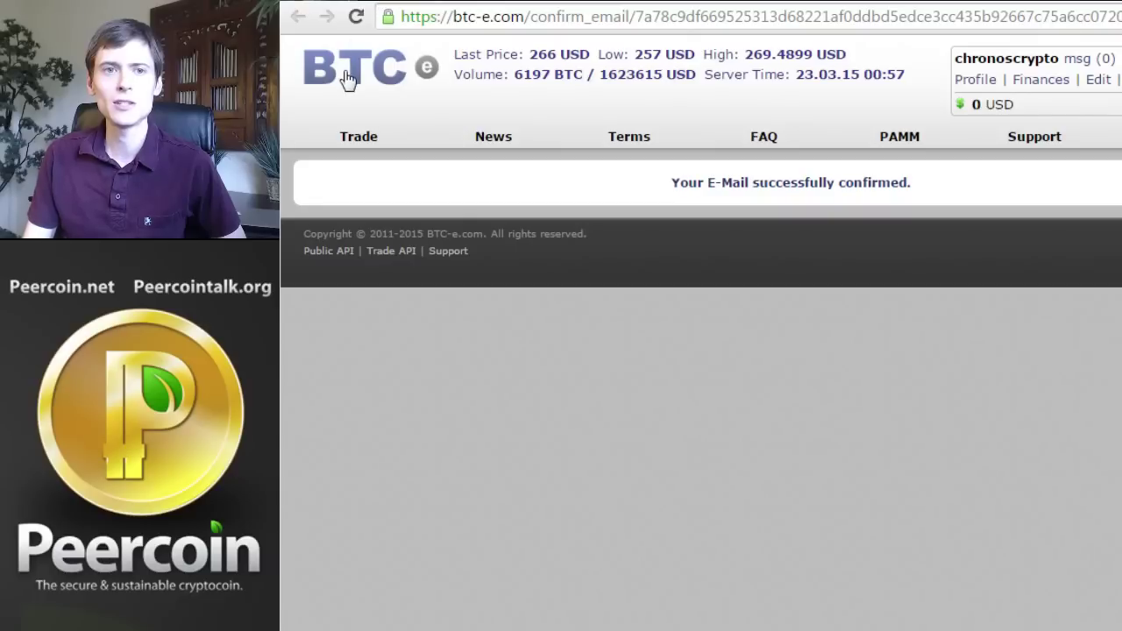
left_click(419, 74)
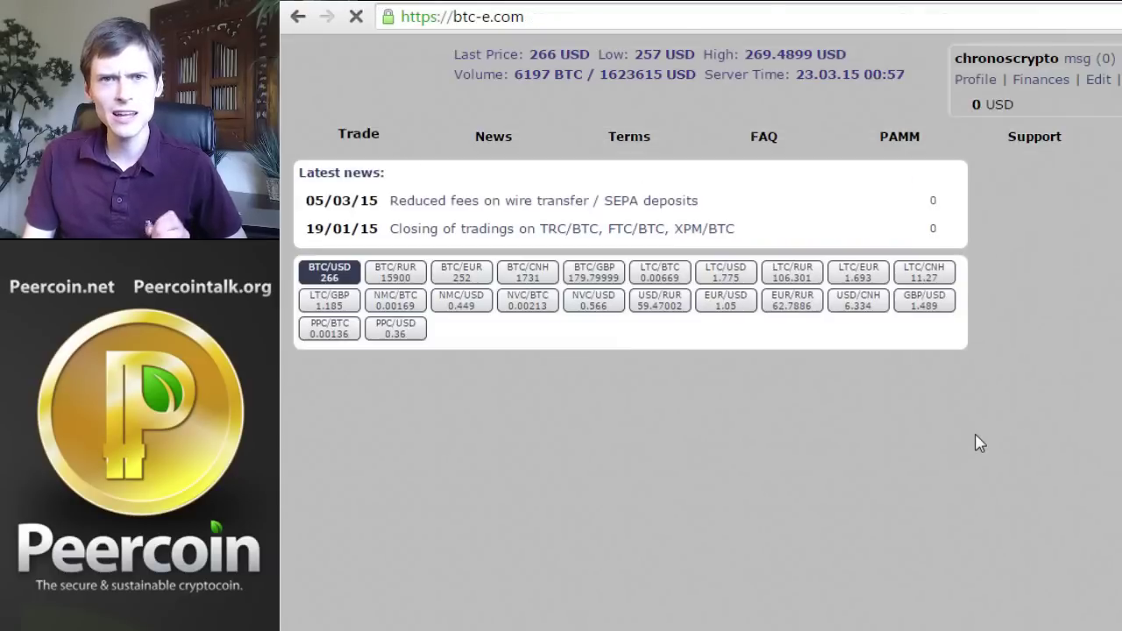
scroll(684, 403, "down", 1)
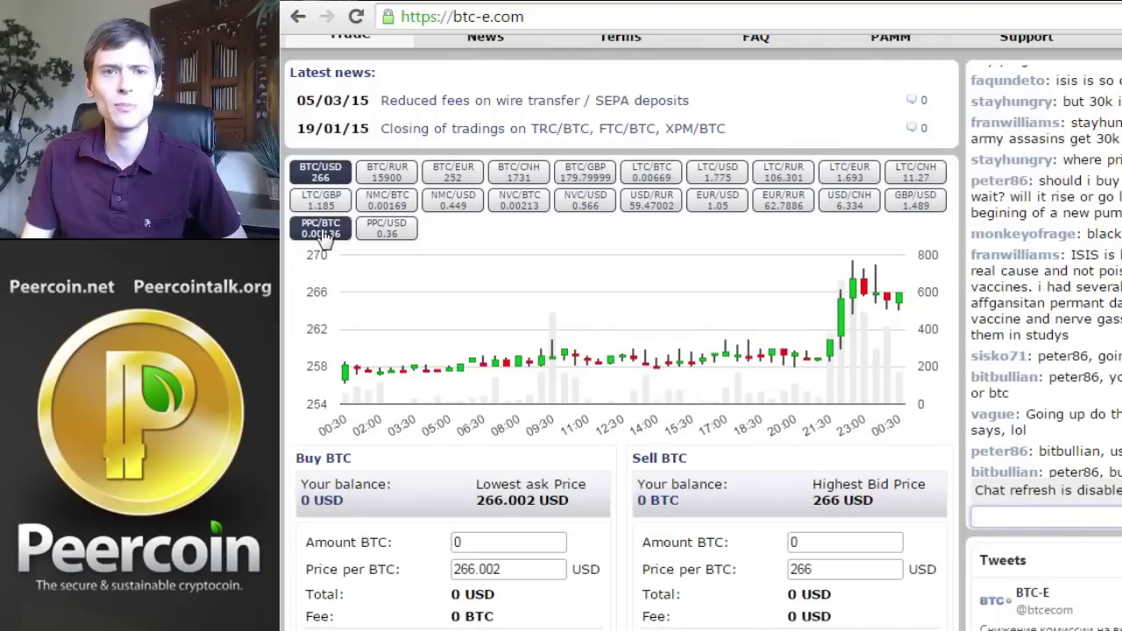
scroll(400, 253, "up", 1)
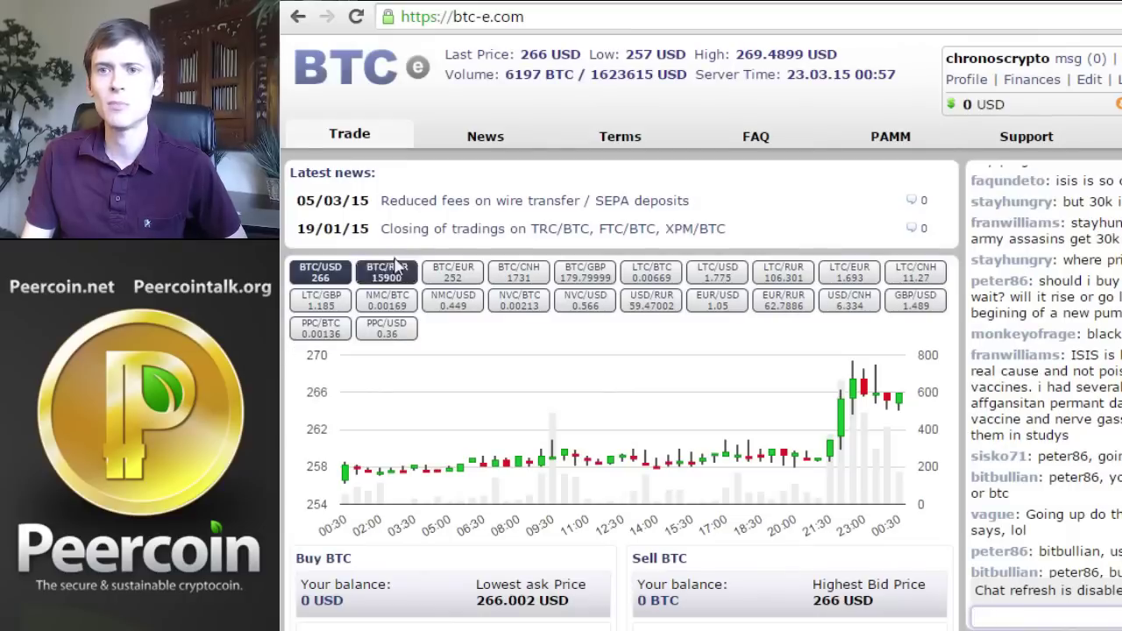
On the Funds page, show the bitcoin deposit address and select it
left_click(1039, 91)
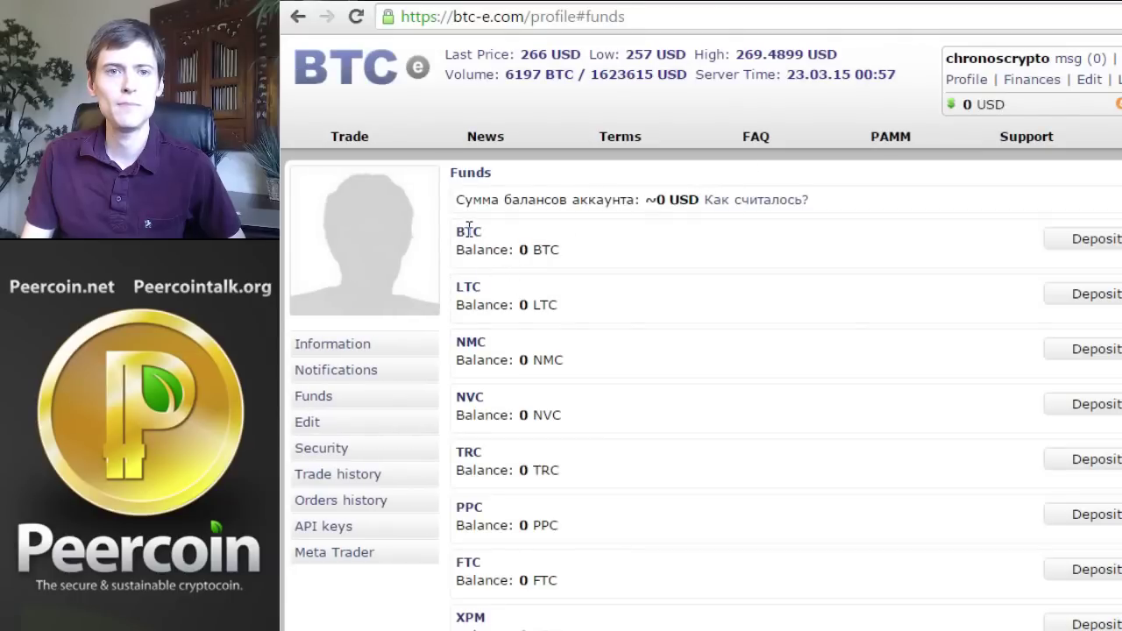
left_click(1091, 247)
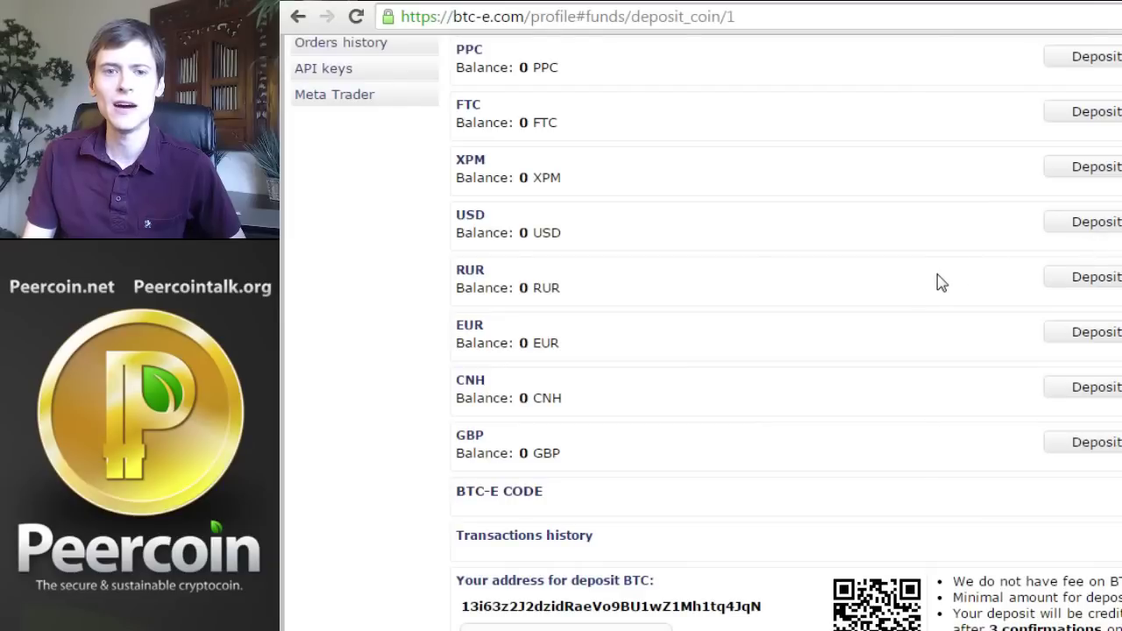
left_click_drag(462, 606, 774, 607)
left_click(727, 609)
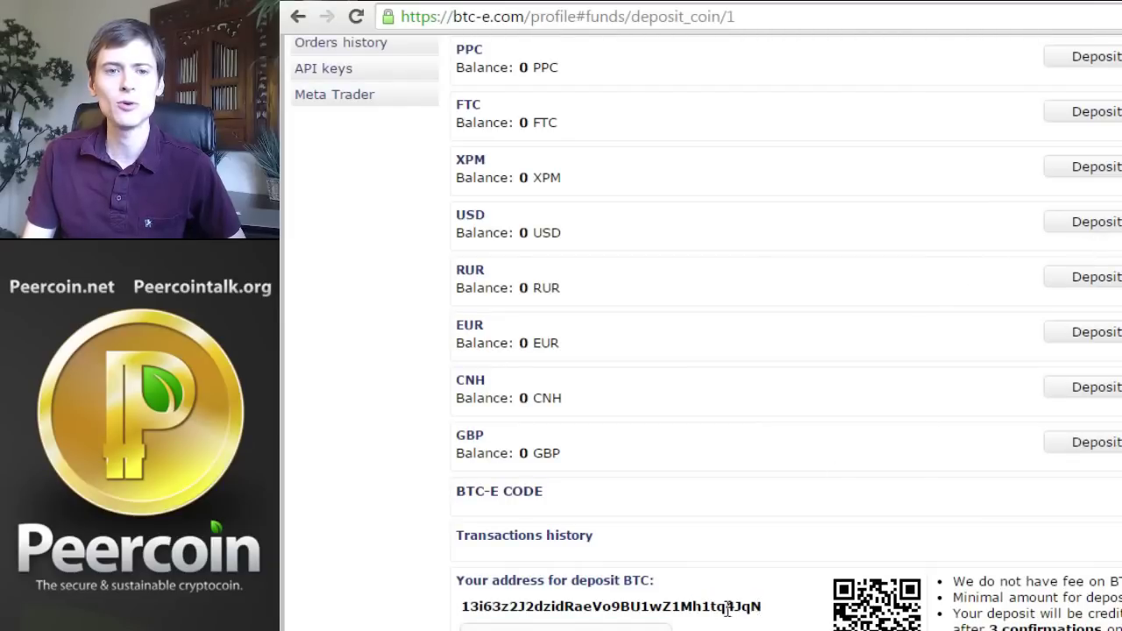
double_click(529, 610)
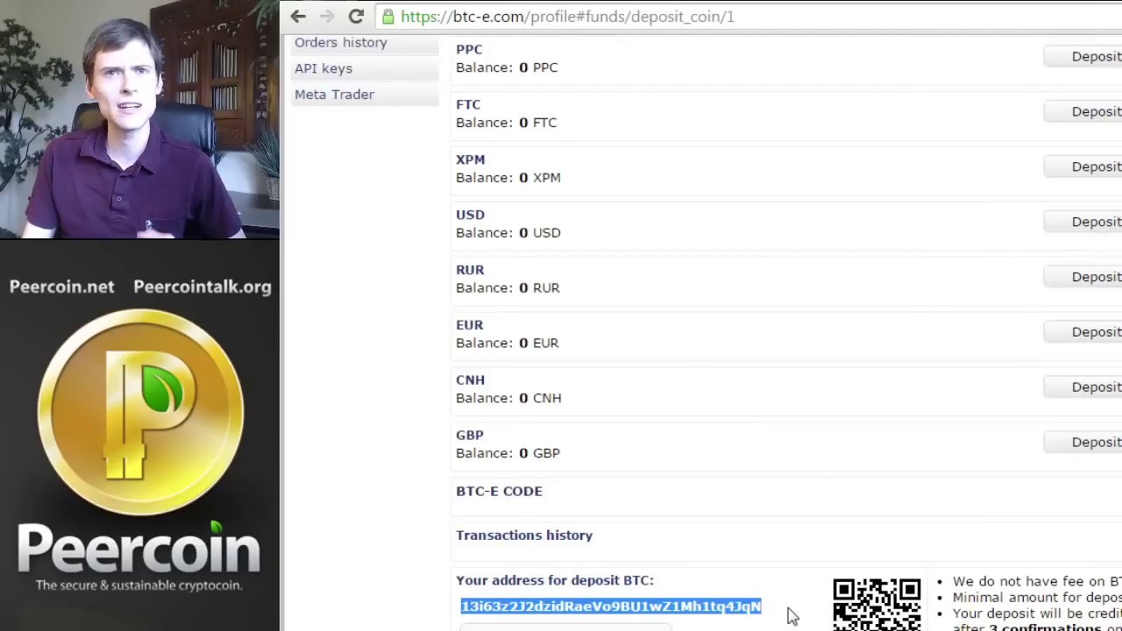
left_click_drag(988, 627, 1121, 630)
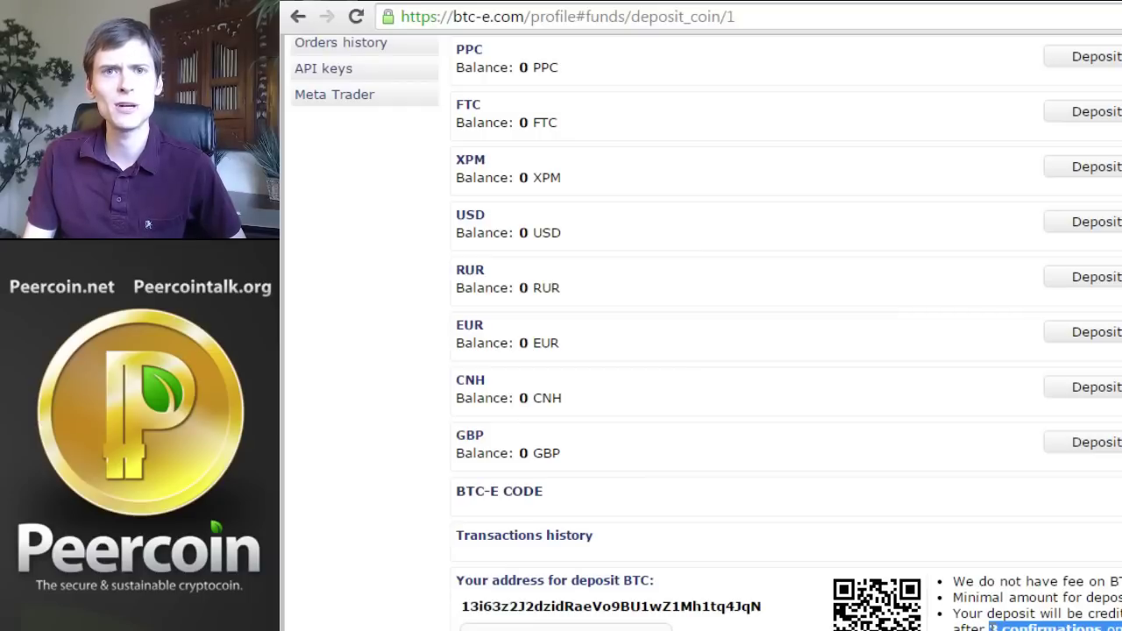
left_click(989, 625)
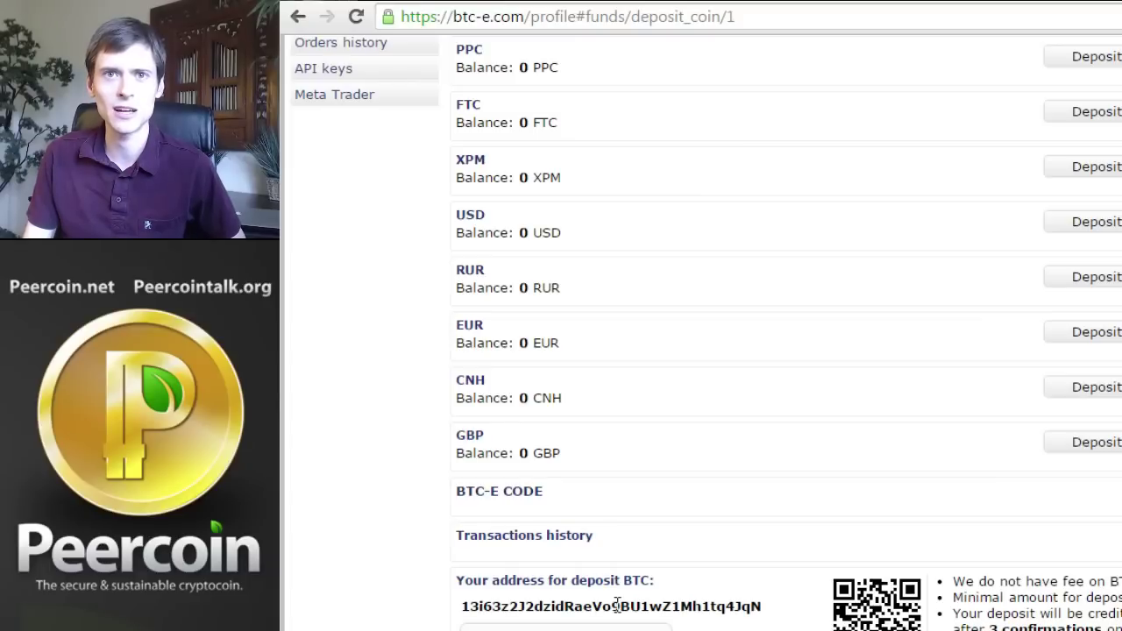
Check the pending deposit's confirmation status, then close the deposit details to see 0.01402567 BTC
scroll(618, 605, "up", 1)
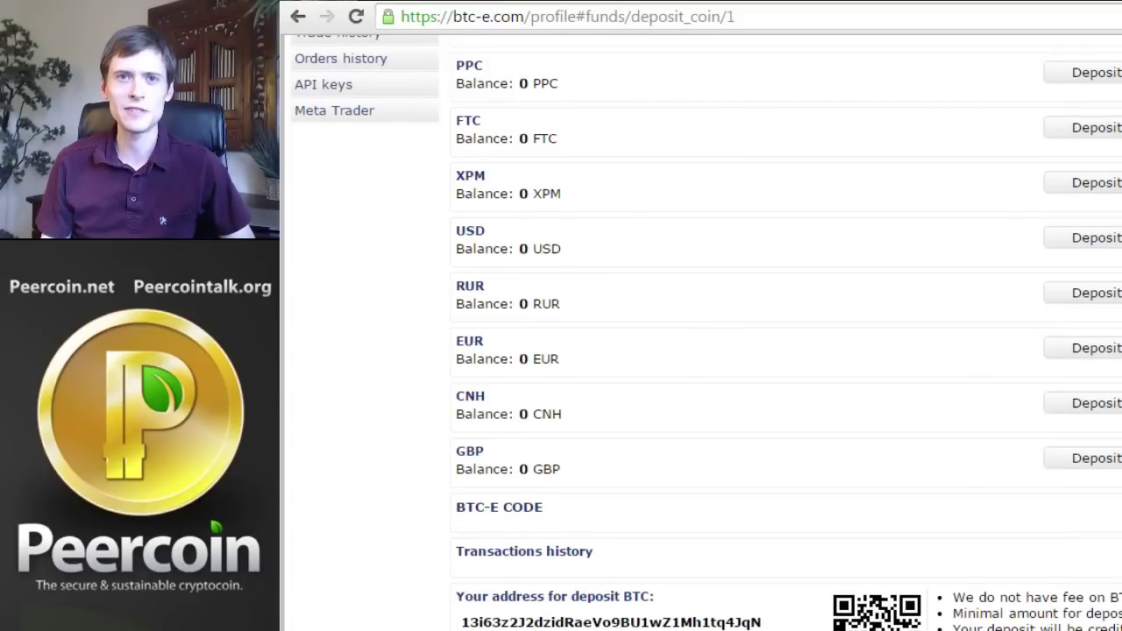
scroll(701, 333, "down", 3)
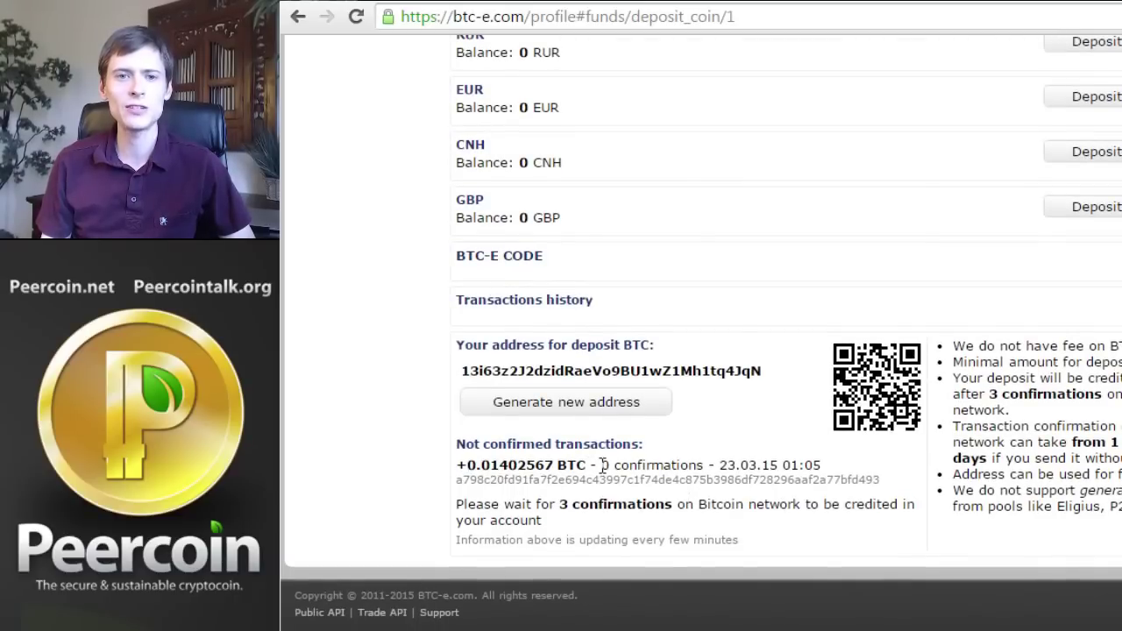
left_click_drag(601, 464, 705, 464)
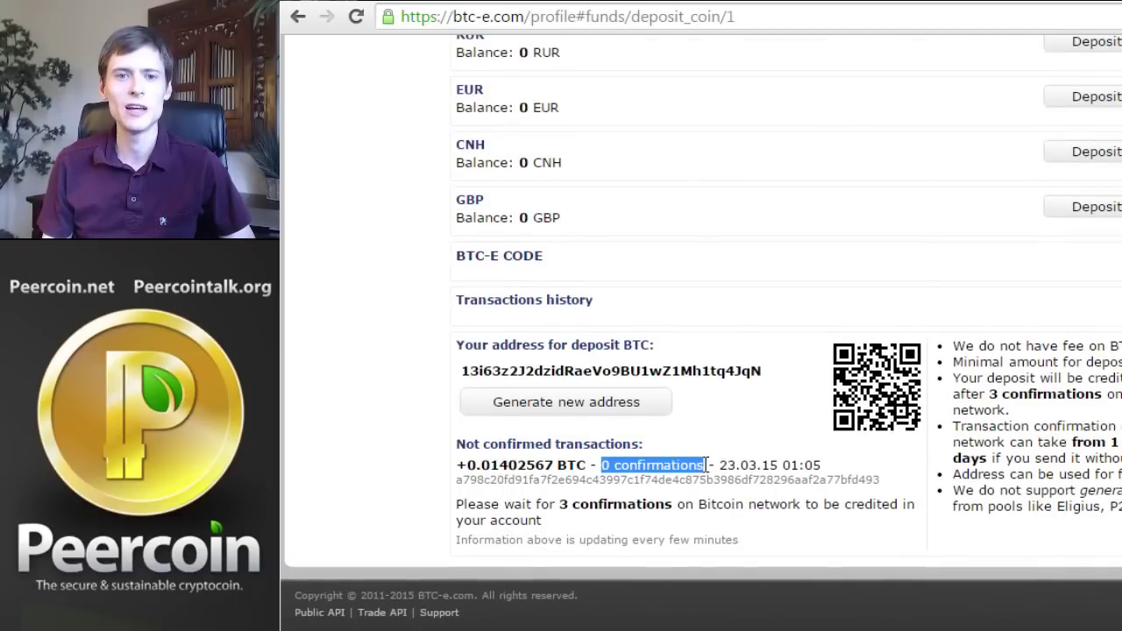
left_click(706, 464)
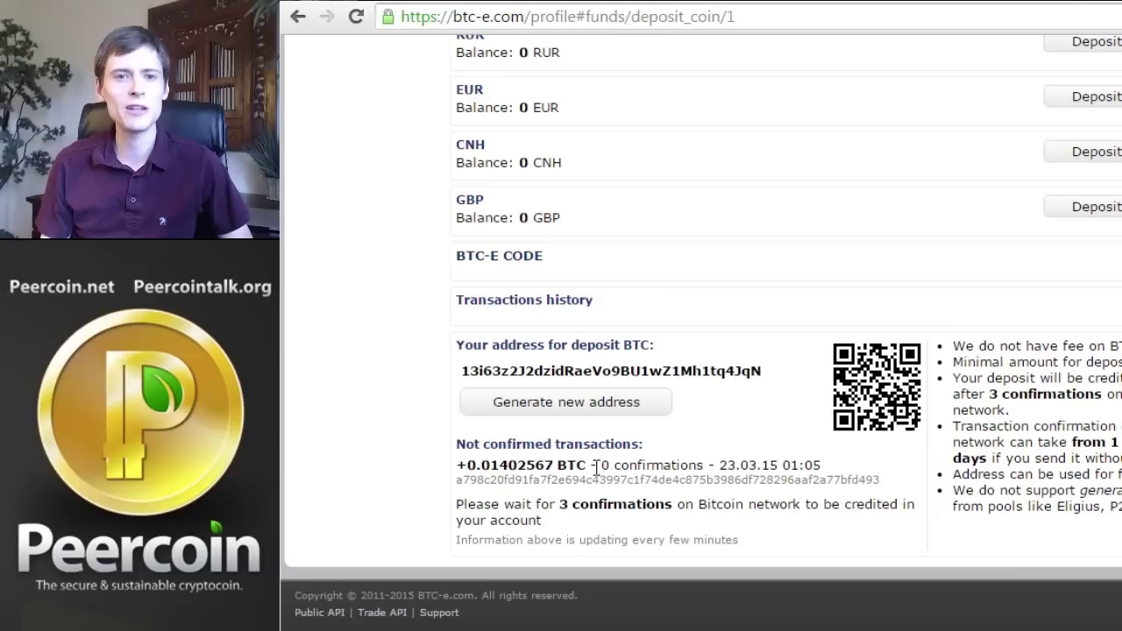
left_click_drag(457, 505, 673, 507)
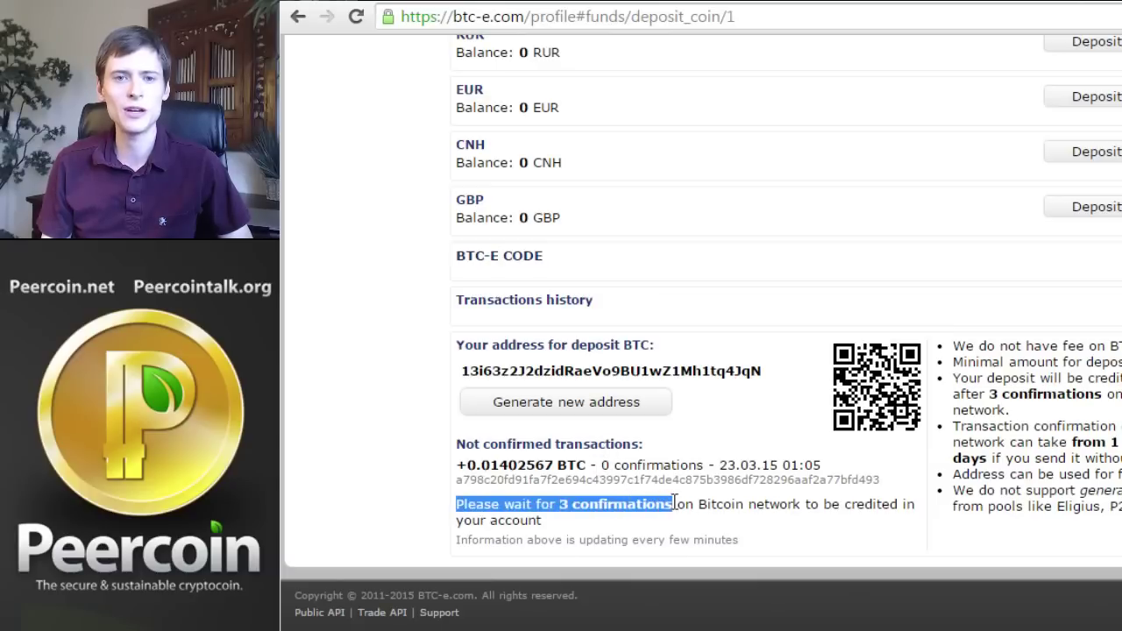
left_click(774, 521)
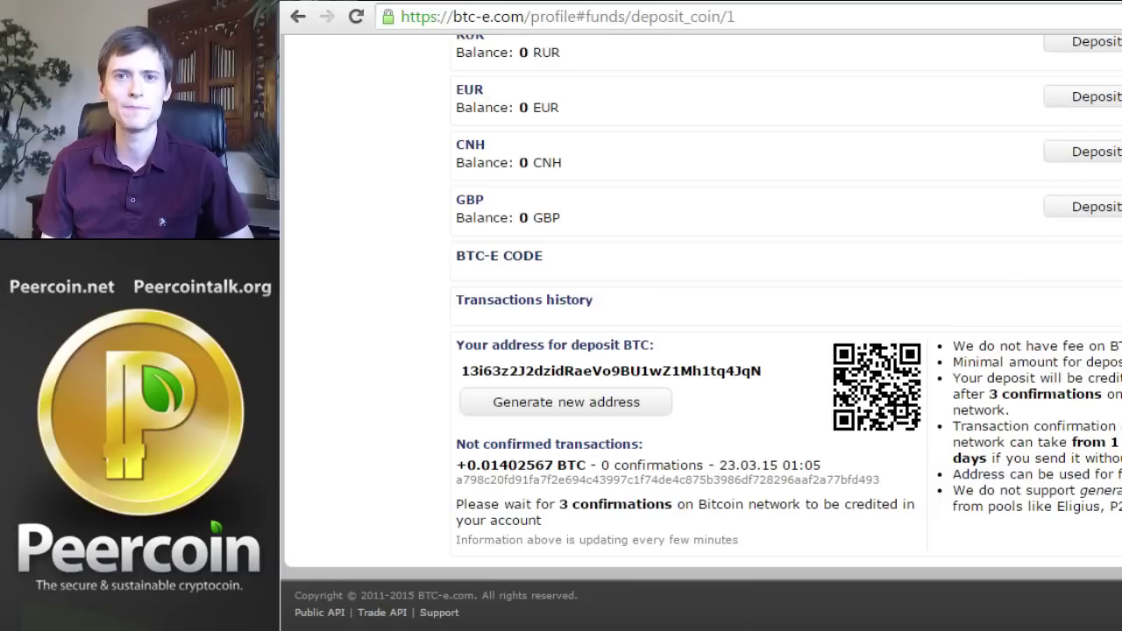
key("alt+Left")
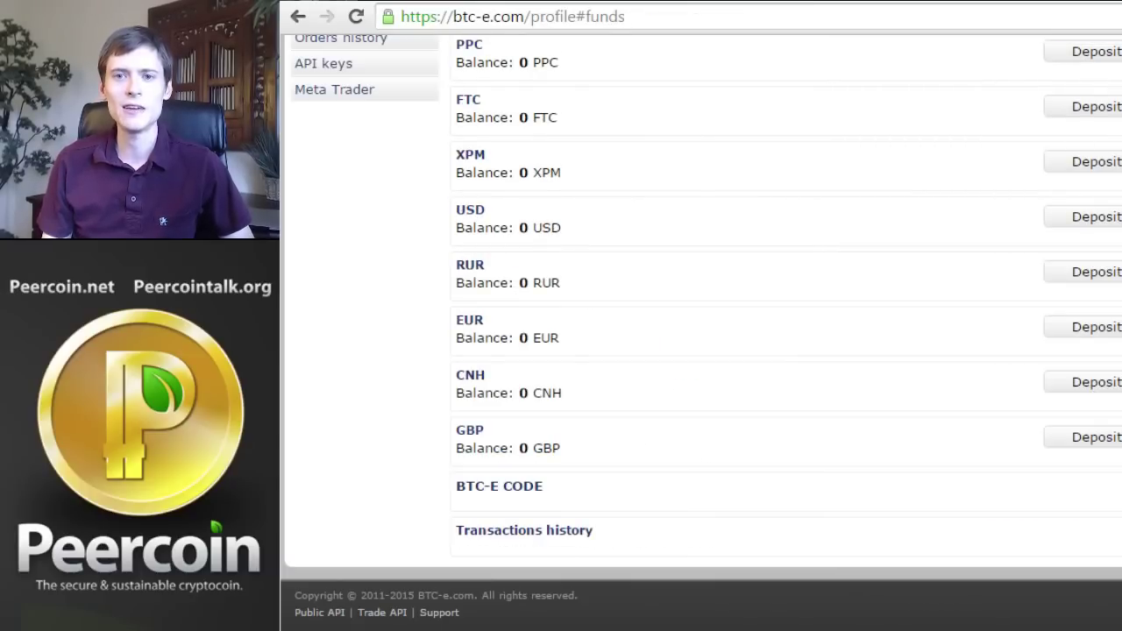
scroll(701, 351, "up", 5)
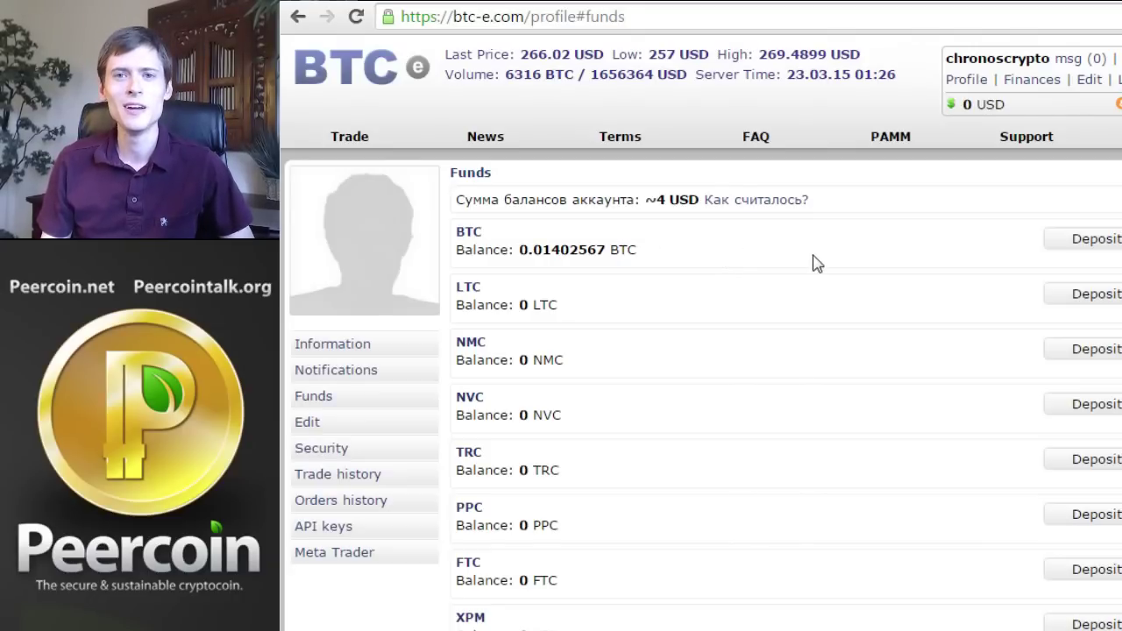
Go to the trade page and open the PPC/BTC pair, showing a 0.00137 lowest ask
left_click(385, 74)
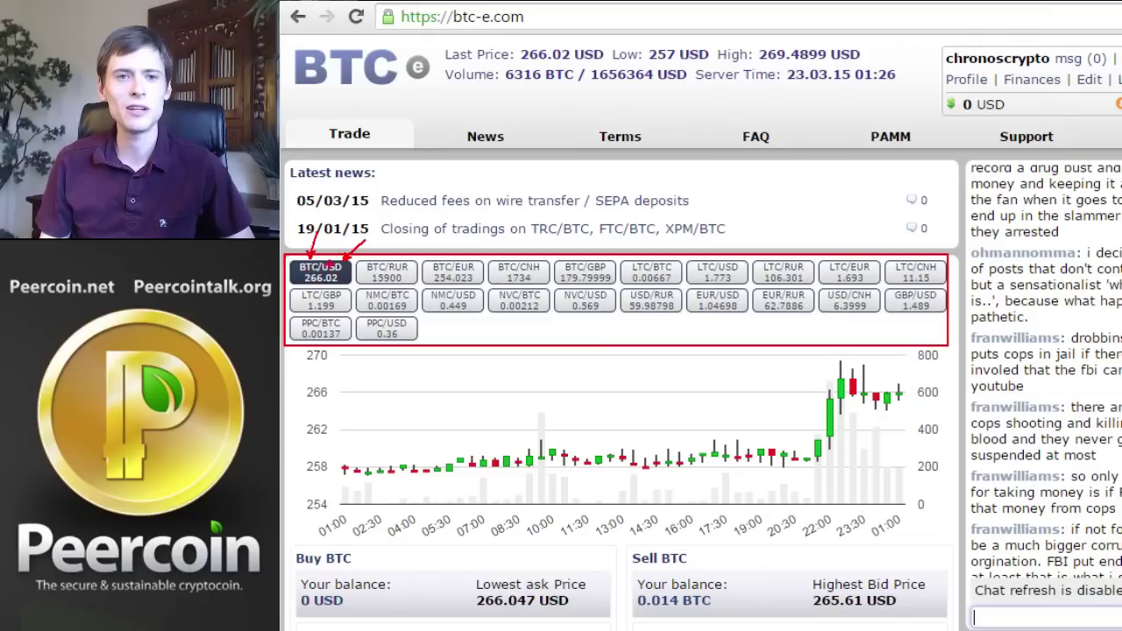
mouse_move(621, 256)
left_mouse_down()
mouse_move(681, 284)
mouse_move(750, 286)
left_mouse_up()
left_click_drag(353, 288, 418, 312)
left_click_drag(487, 285, 550, 313)
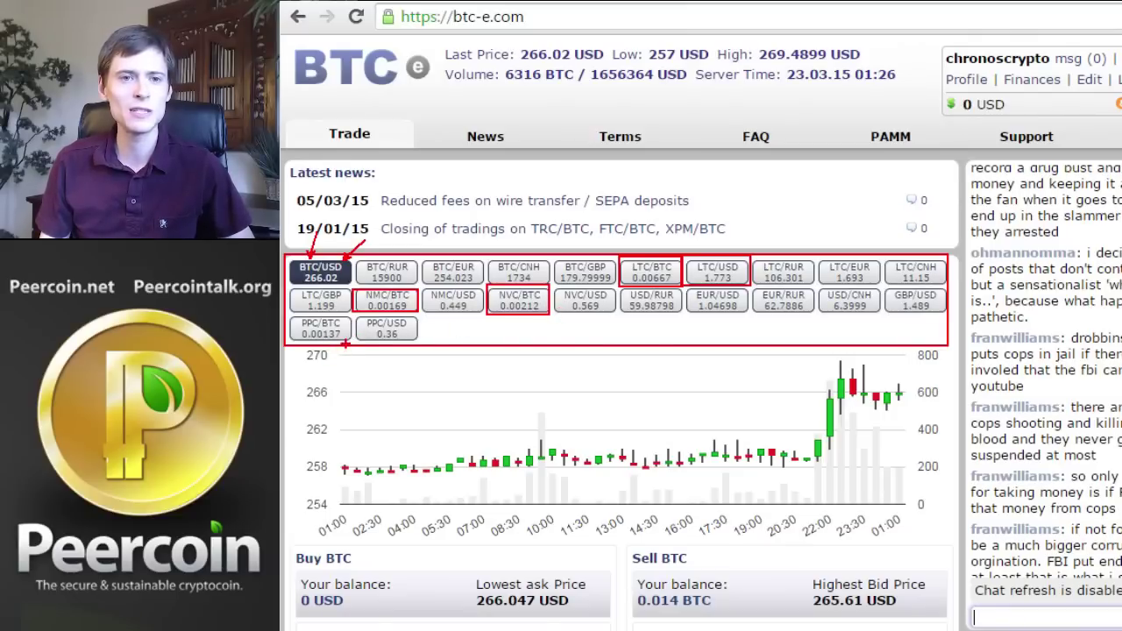
left_click_drag(346, 345, 401, 391)
left_click_drag(417, 339, 462, 389)
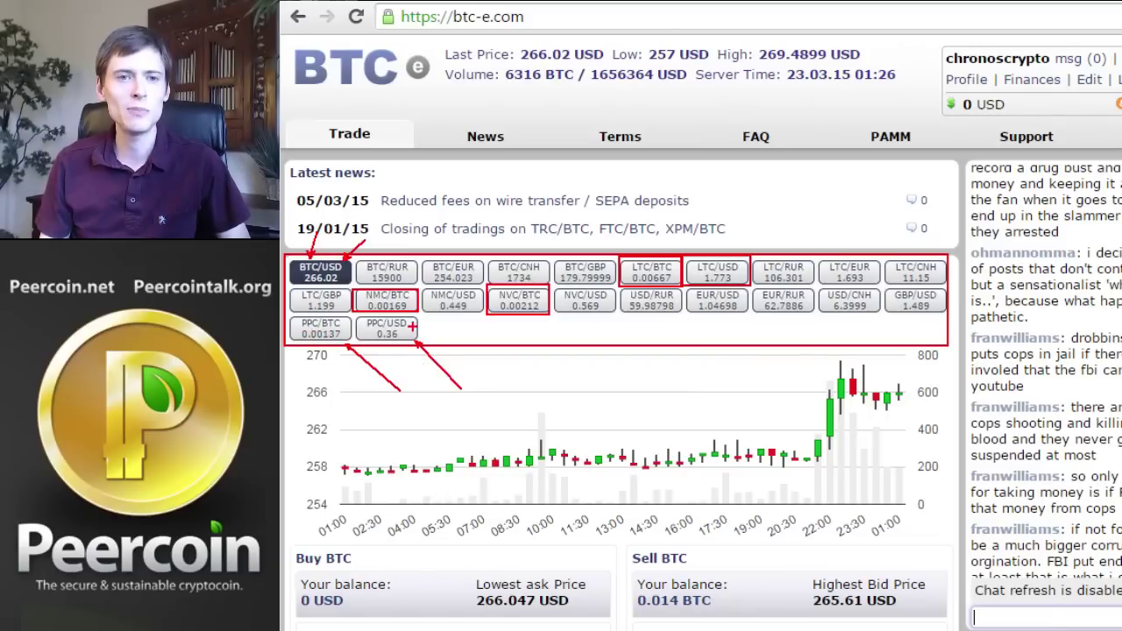
key("Escape")
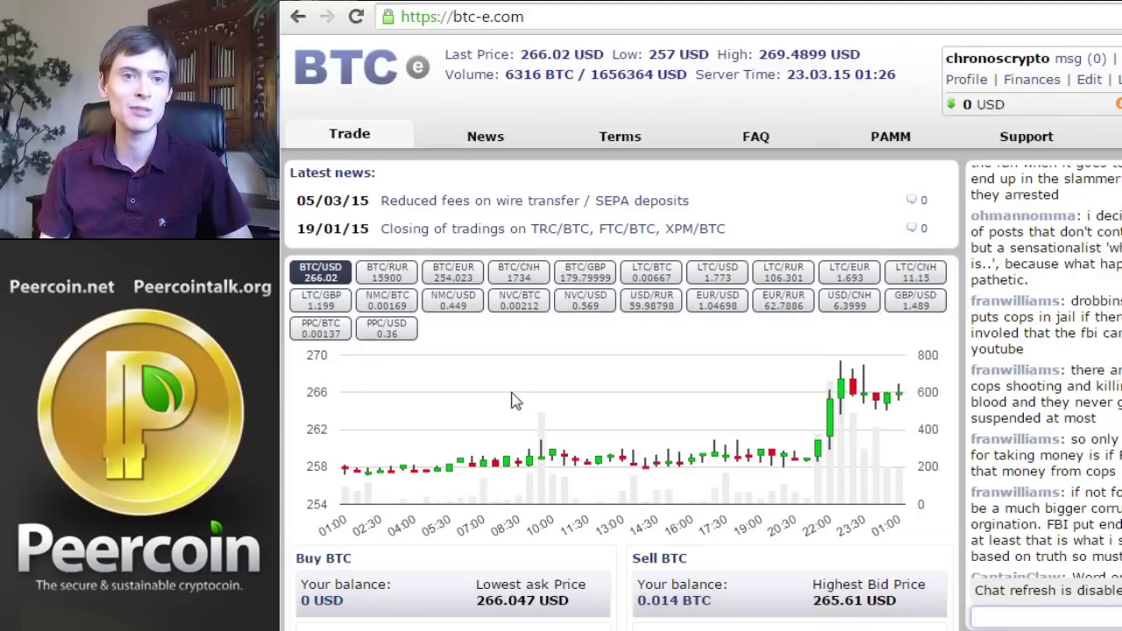
left_click(336, 338)
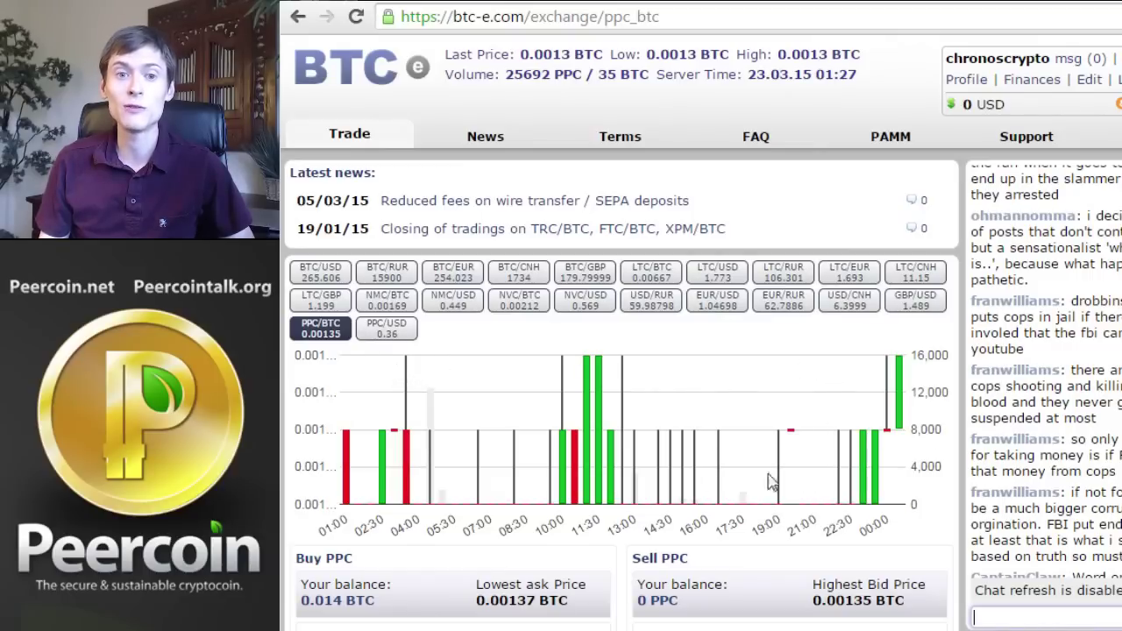
scroll(751, 392, "down", 2)
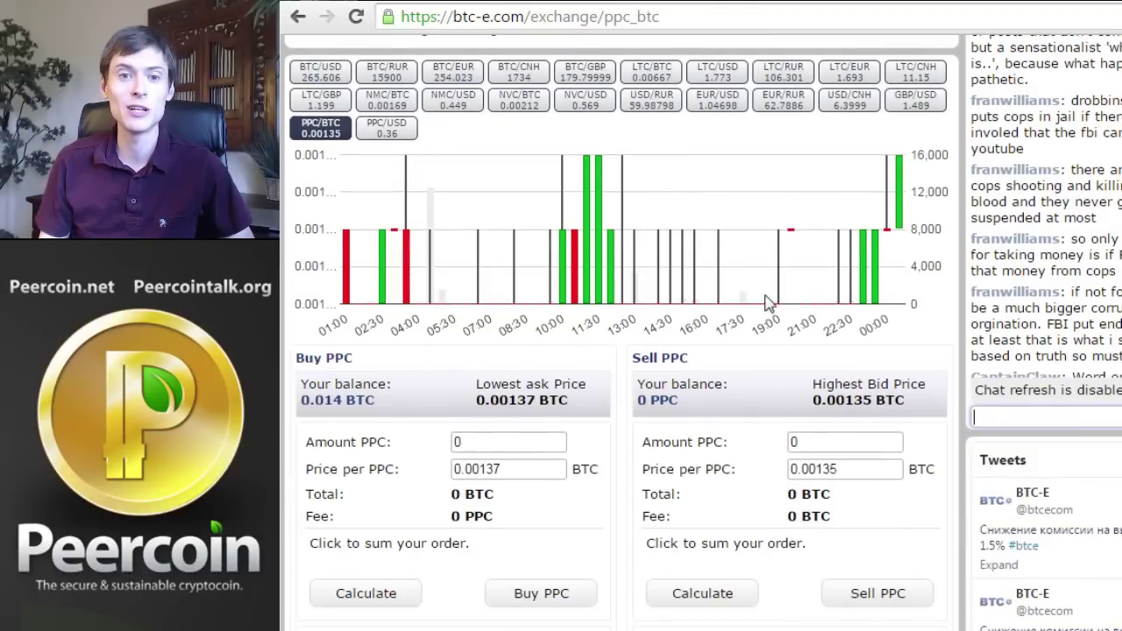
scroll(766, 302, "down", 1)
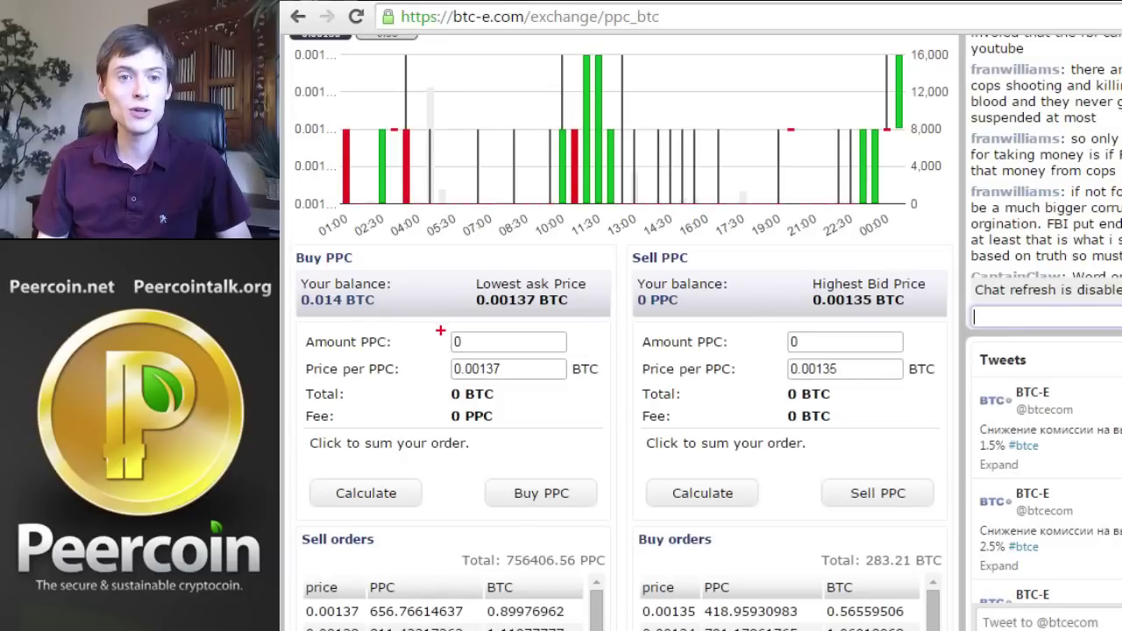
left_click_drag(440, 330, 588, 382)
mouse_move(766, 330)
left_mouse_down()
mouse_move(848, 381)
mouse_move(926, 385)
left_mouse_up()
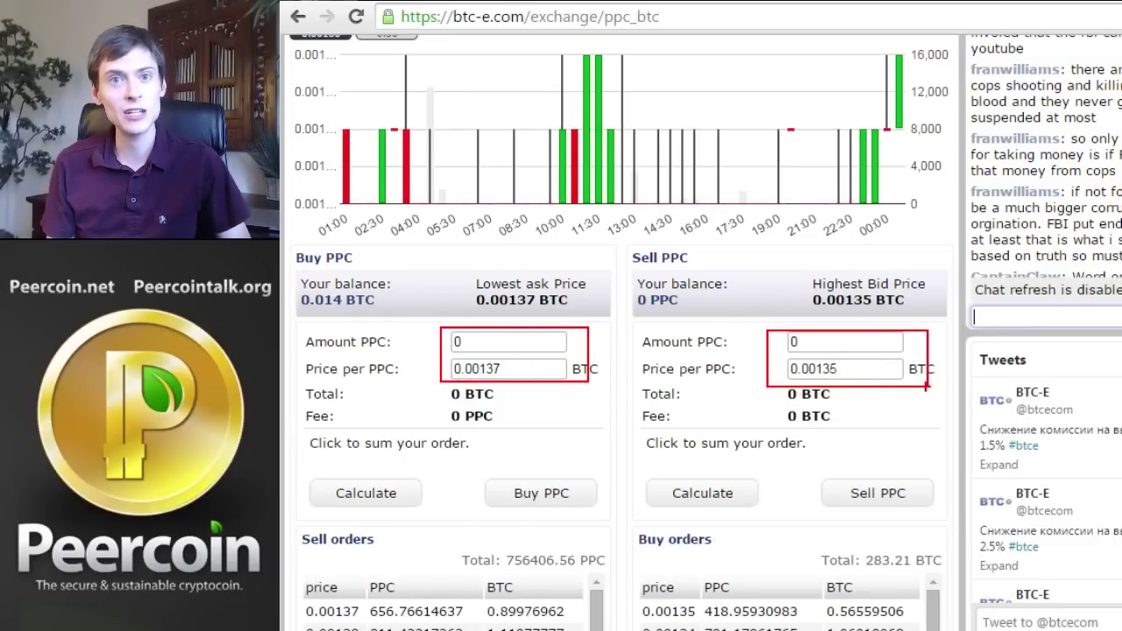
key("Escape")
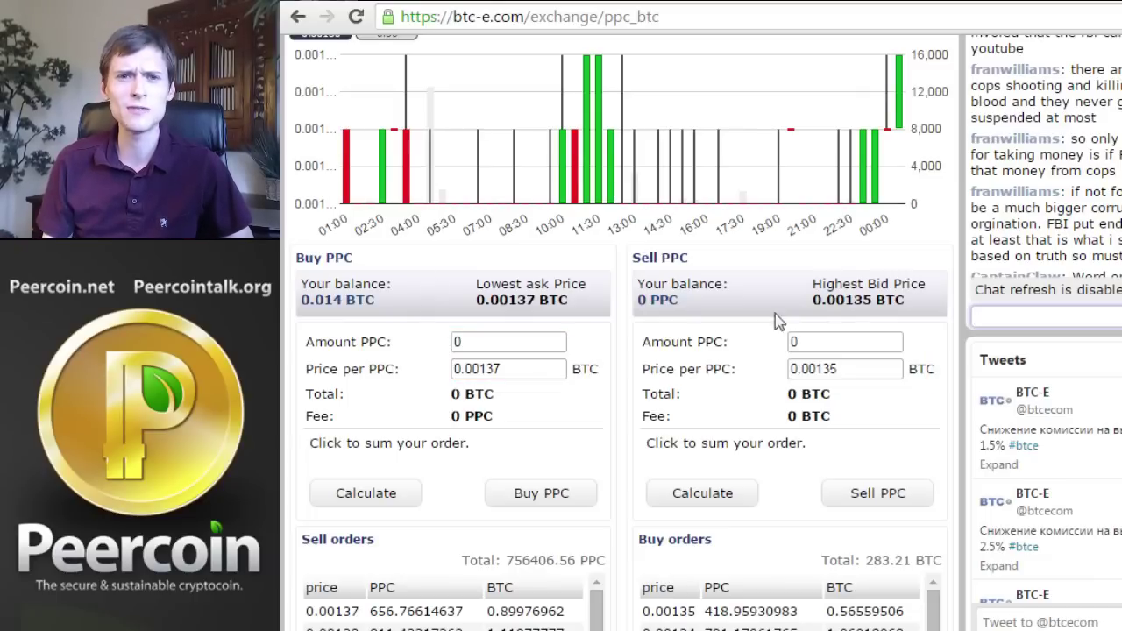
scroll(954, 359, "down", 5)
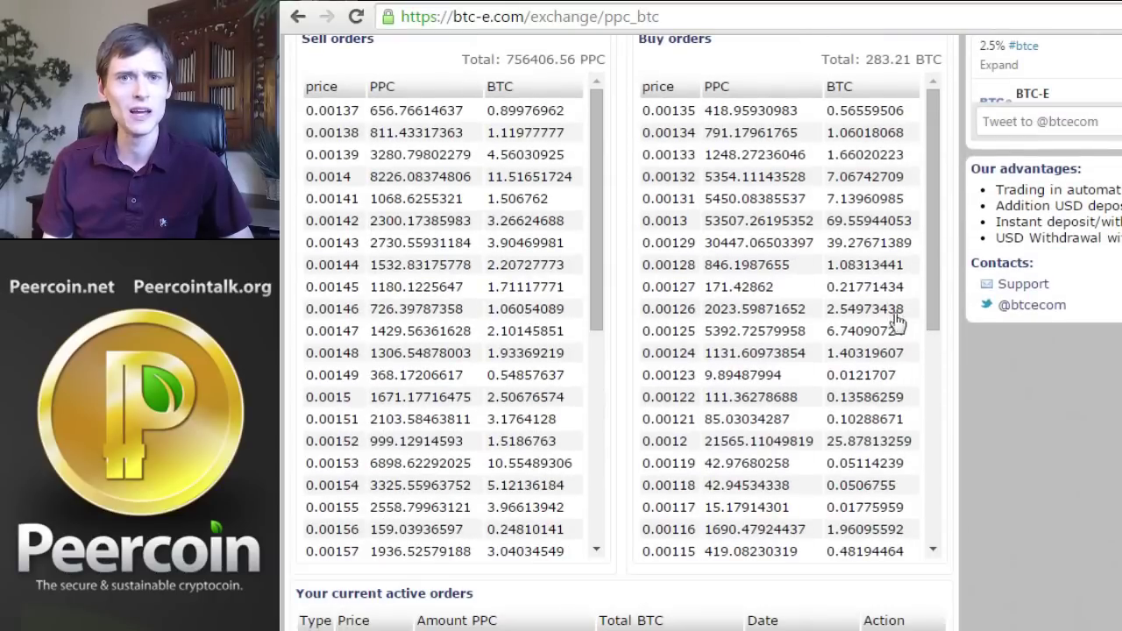
scroll(622, 70, "up", 1)
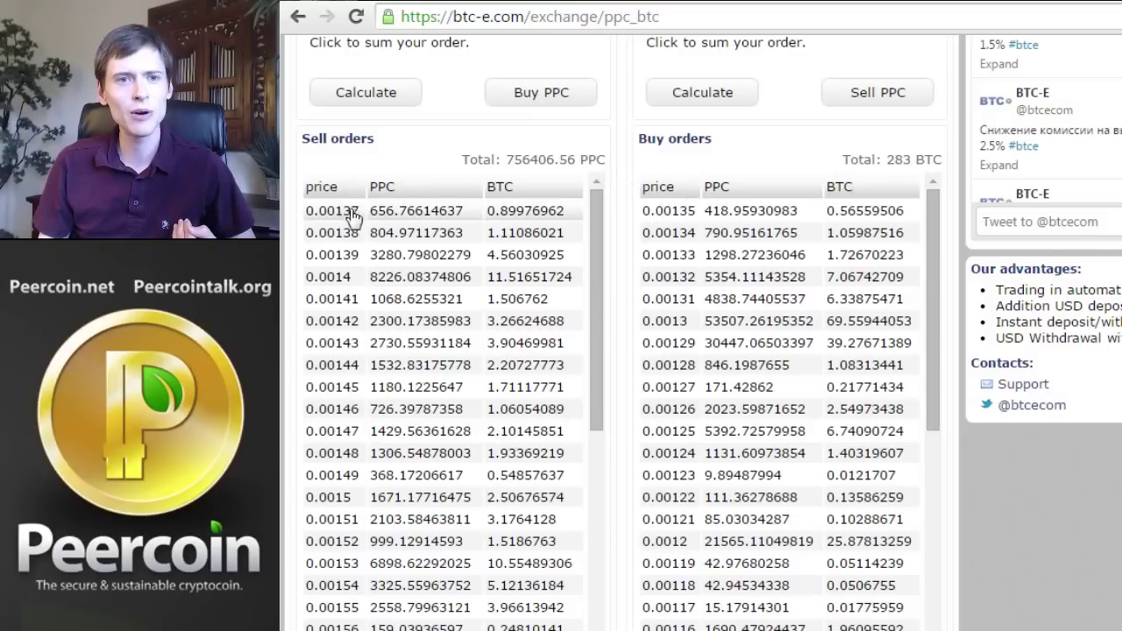
left_click_drag(355, 213, 334, 214)
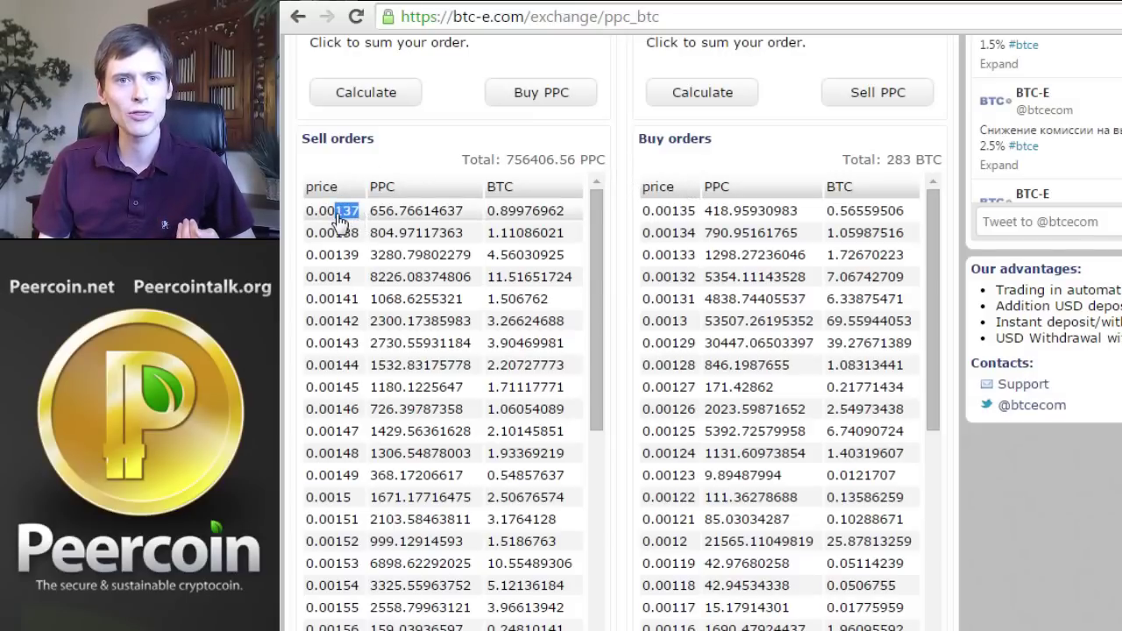
left_click(419, 149)
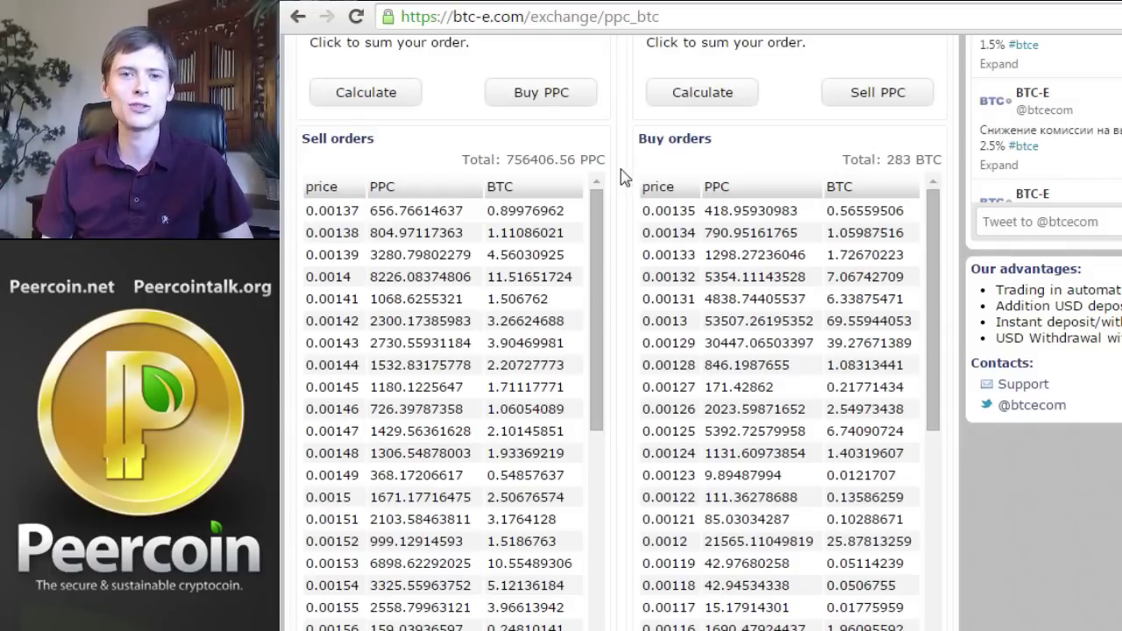
Change the Buy PPC price to 0.00135 BTC and leave the Amount PPC field empty
scroll(624, 177, "up", 2)
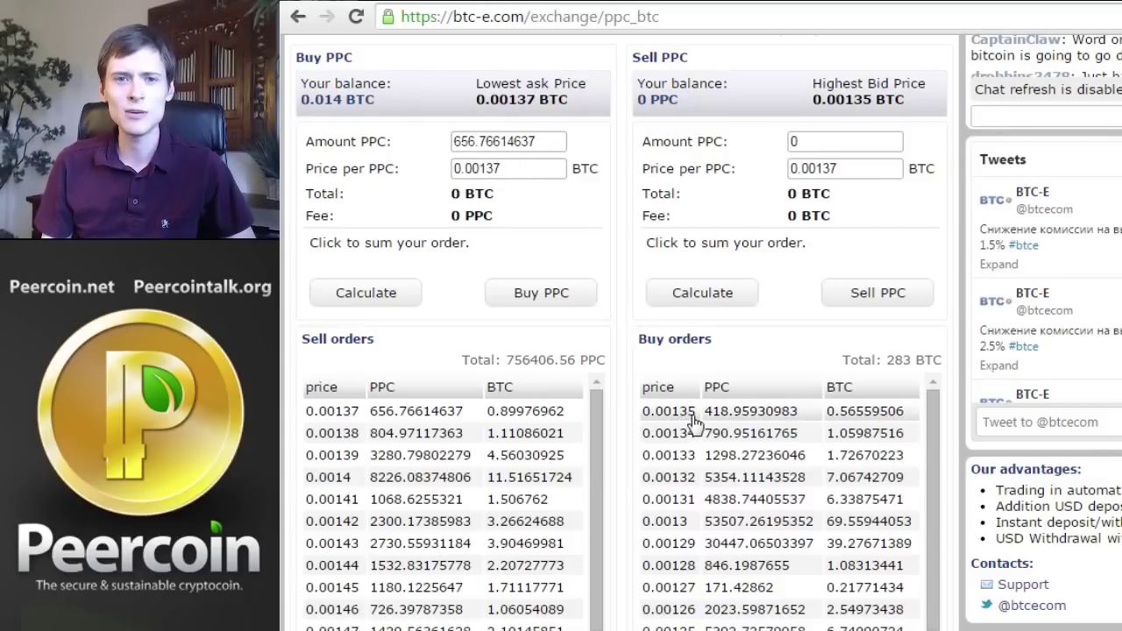
left_click_drag(492, 168, 502, 167)
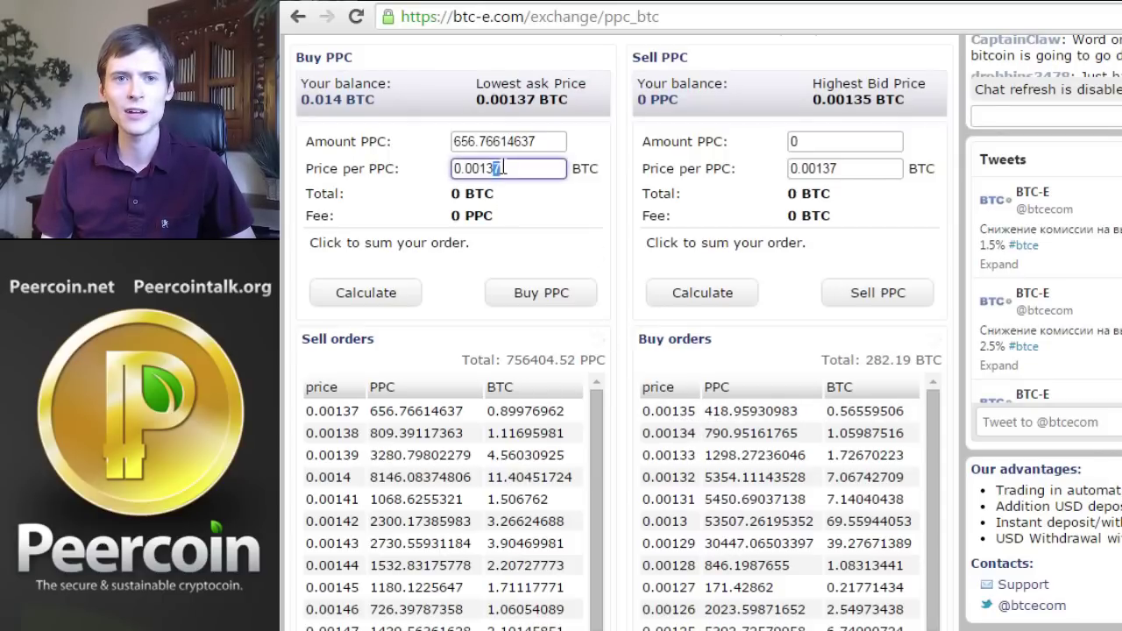
type("5")
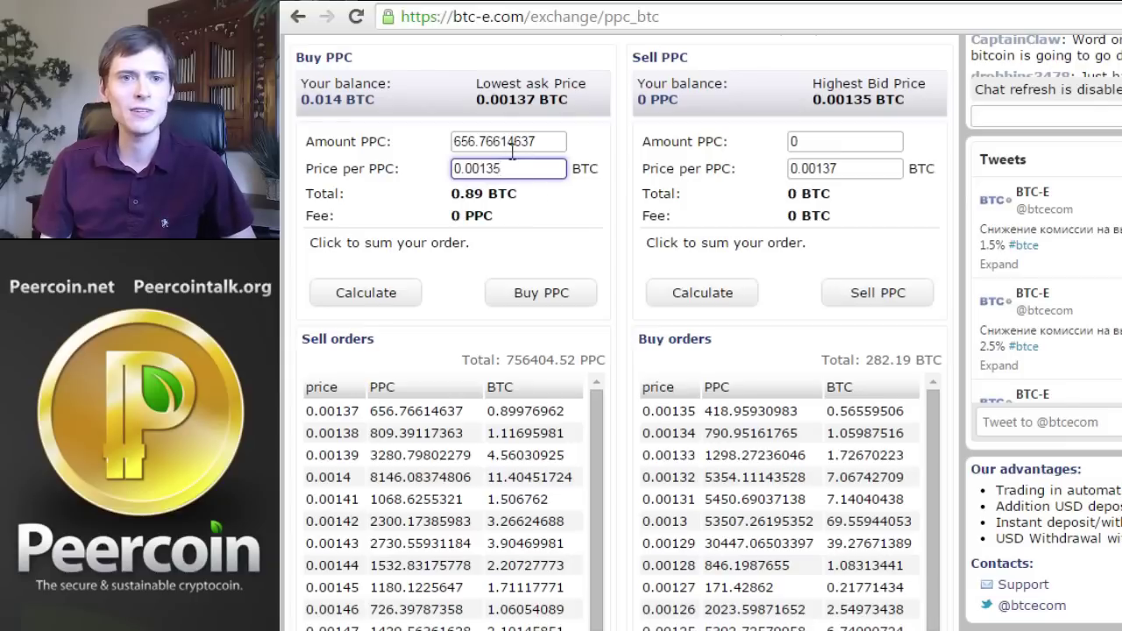
left_click_drag(541, 141, 448, 140)
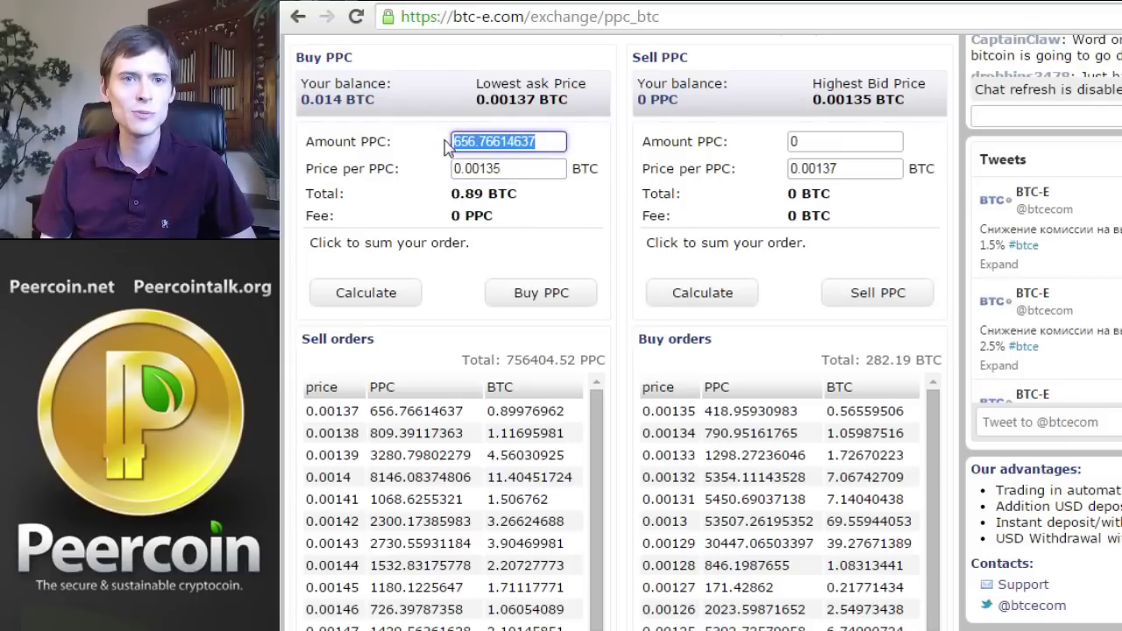
key("BackSpace")
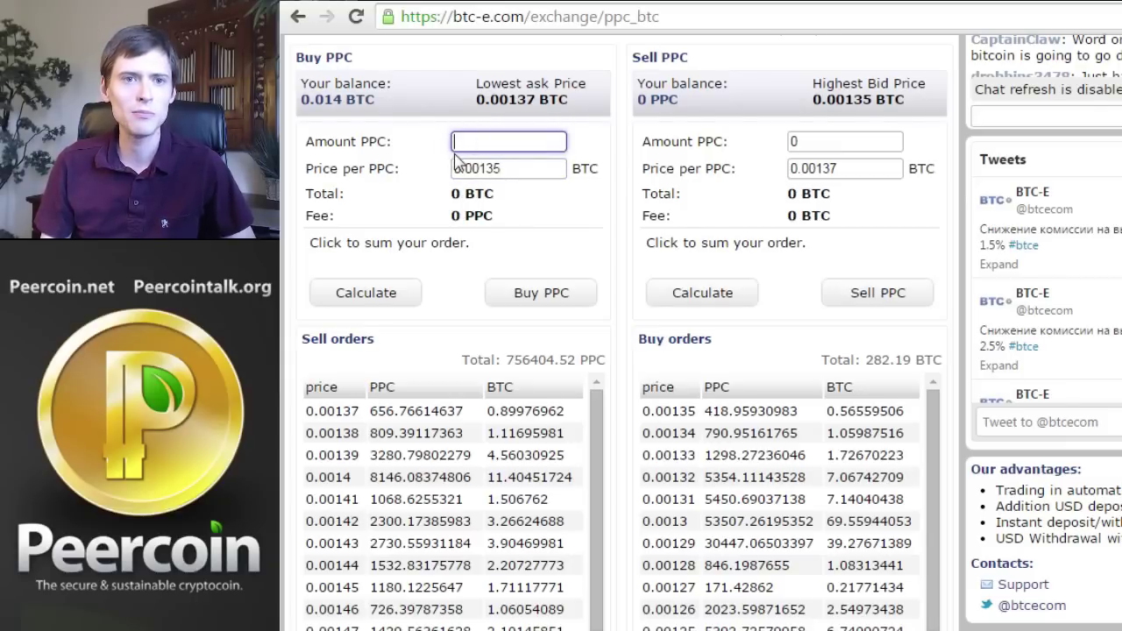
type("0")
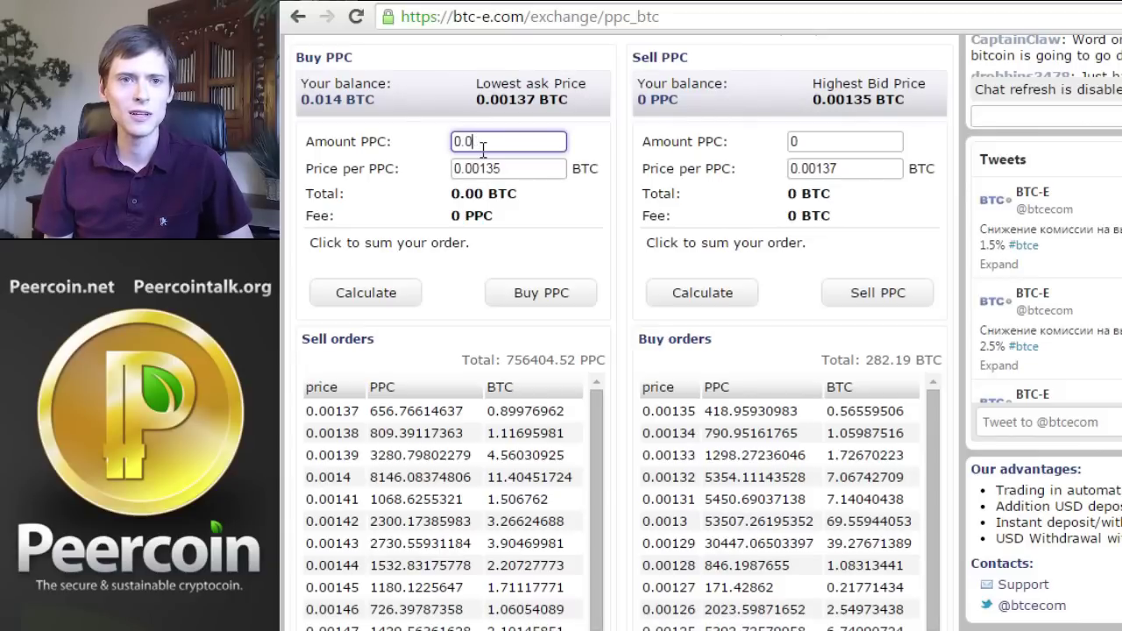
type(".0")
key("BackSpace")
key("BackSpace")
key("BackSpace")
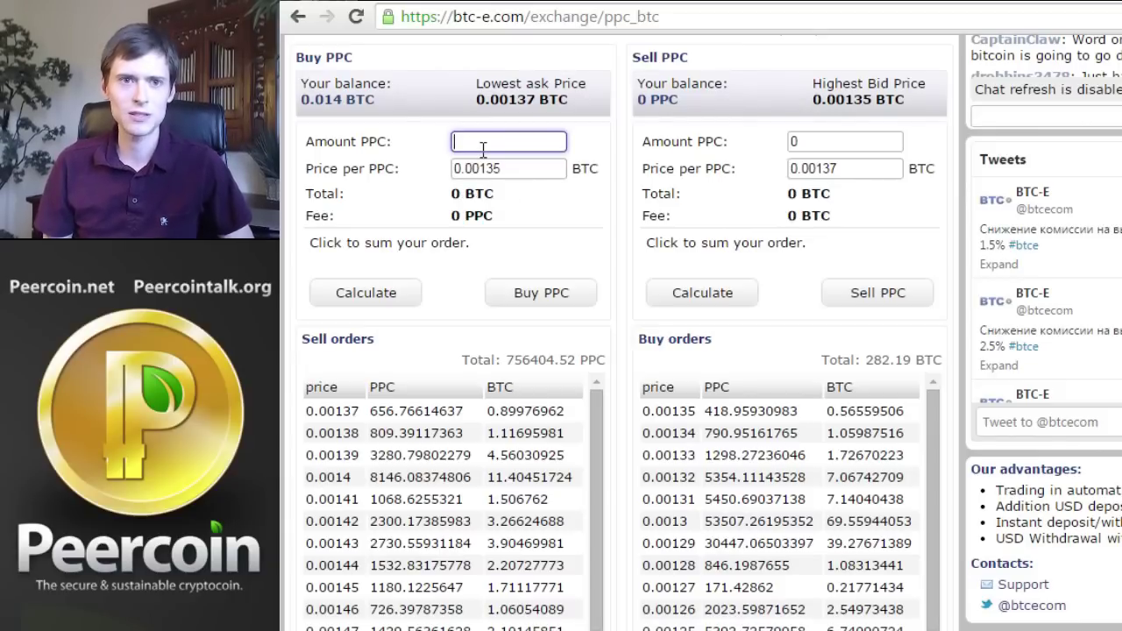
type("100")
key("BackSpace")
key("BackSpace")
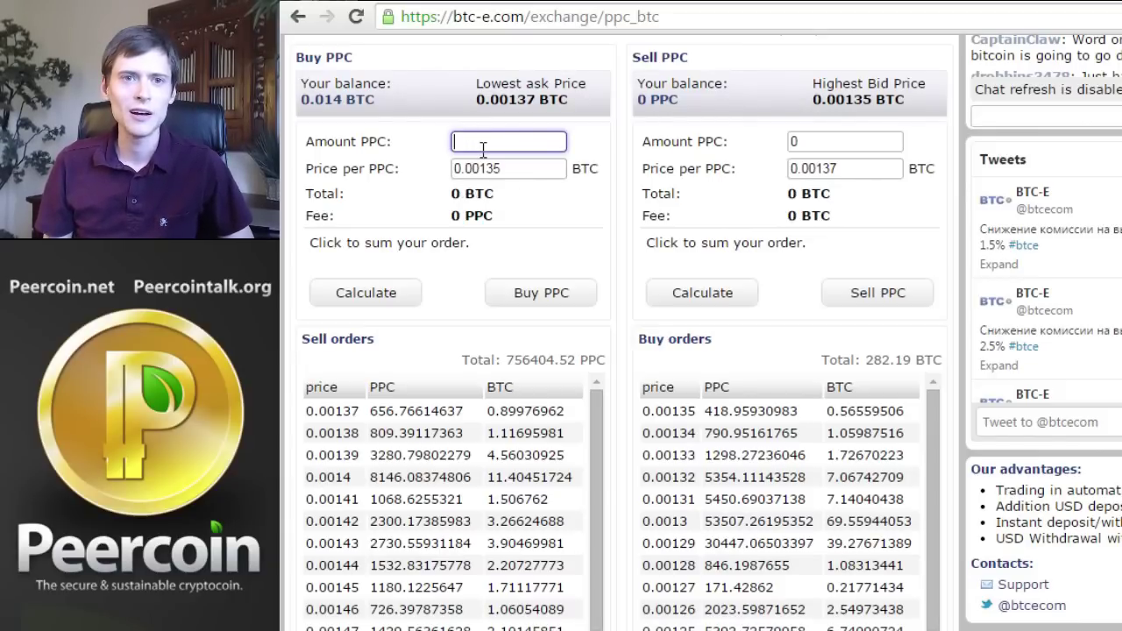
scroll(626, 255, "up", 6)
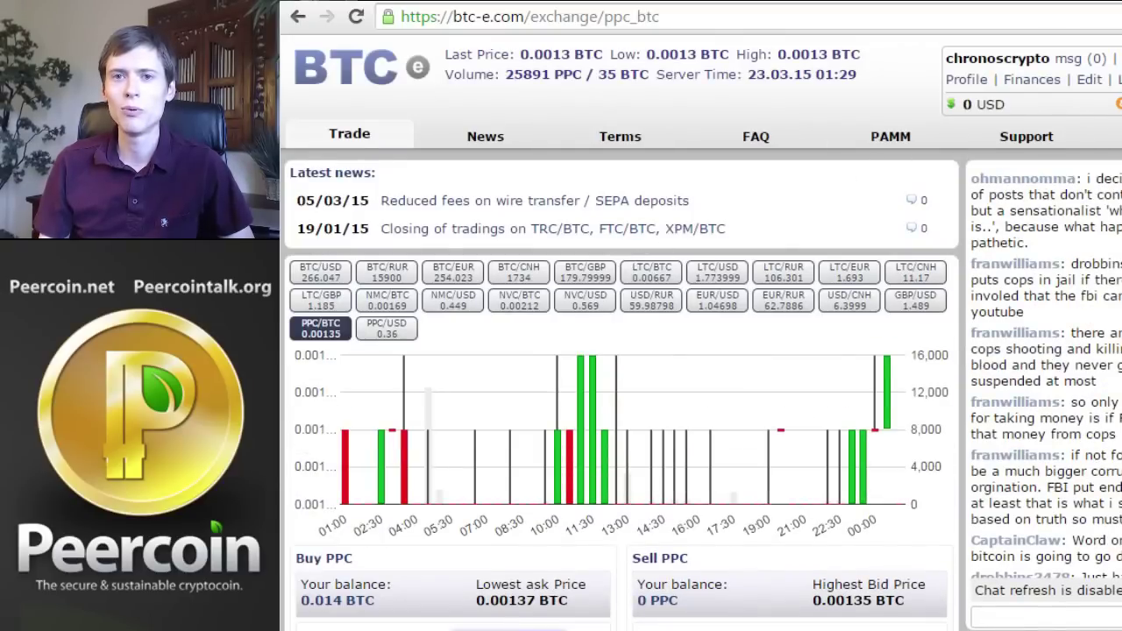
Enter 10 PPC at 0.00135 BTC and calculate the 0.0135 BTC order total
scroll(571, 466, "down", 5)
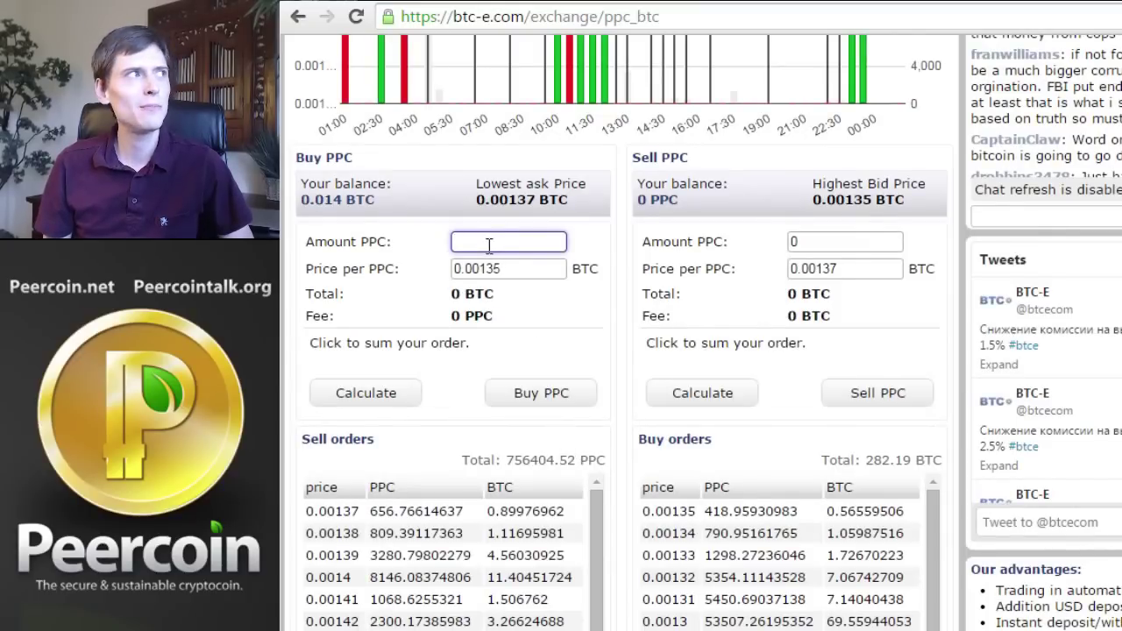
type("20")
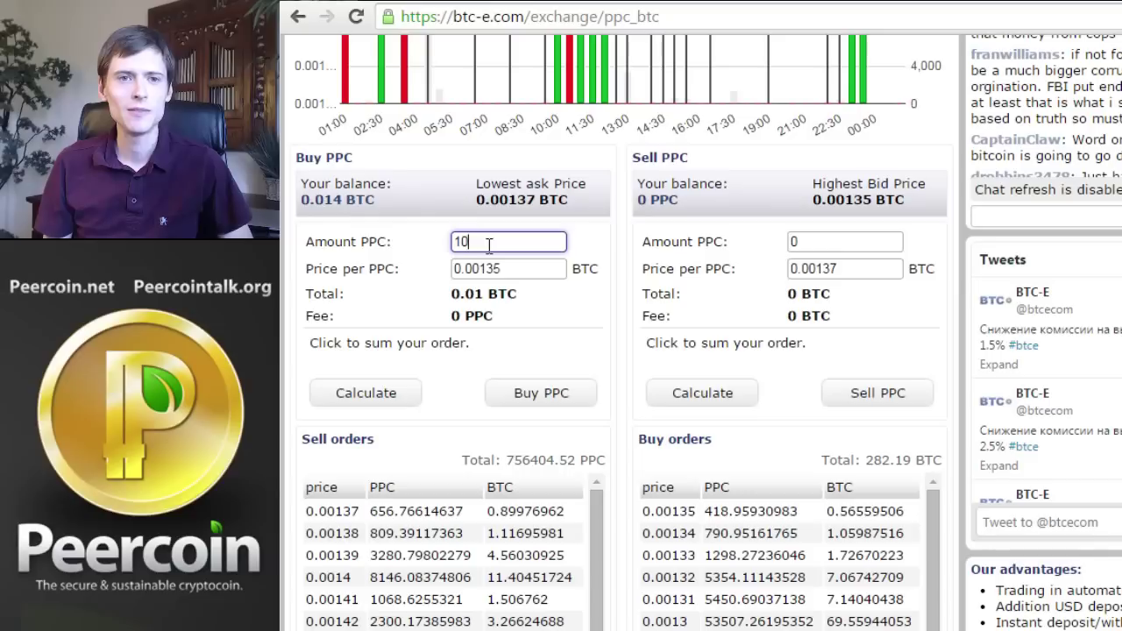
key("BackSpace")
type("4")
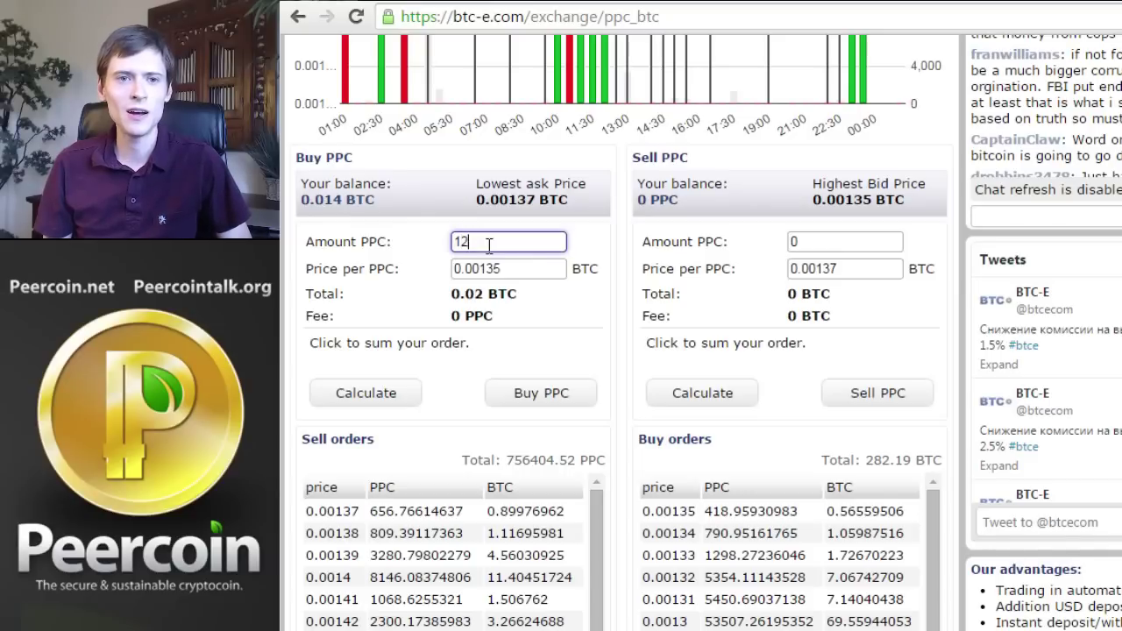
key("BackSpace")
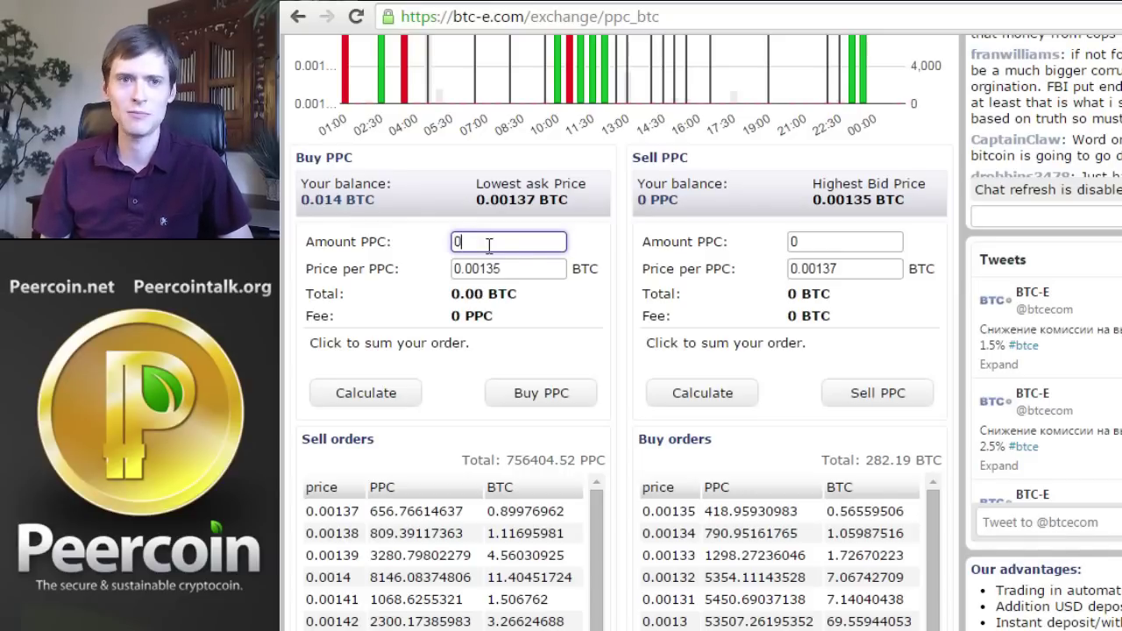
type("0")
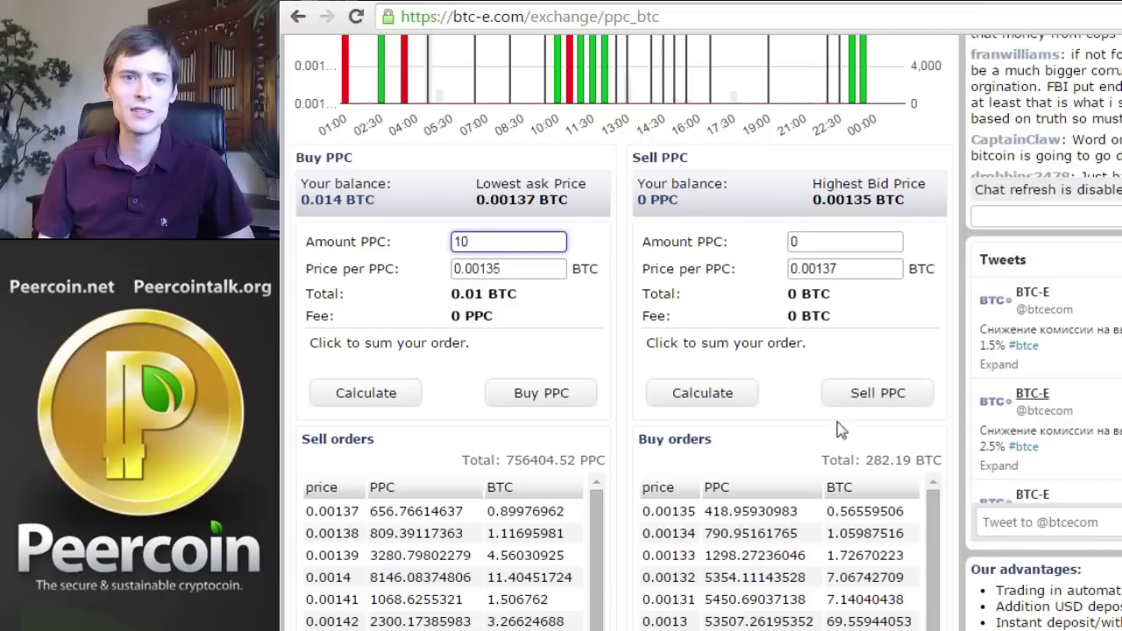
left_click(506, 270)
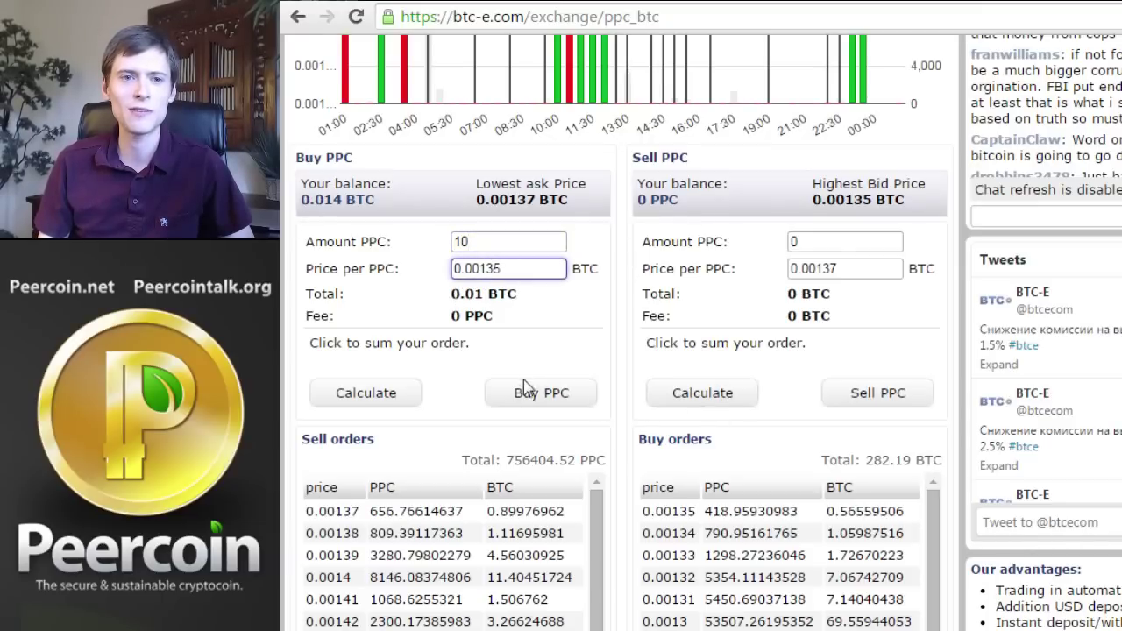
left_click(375, 395)
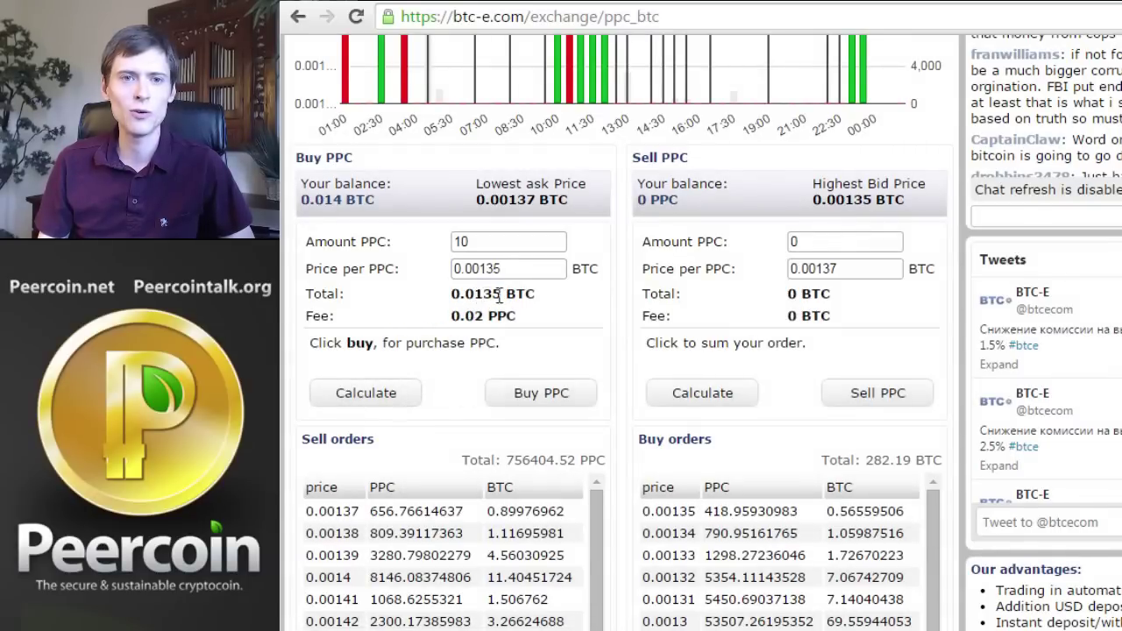
Place the 10 PPC buy order and dismiss its confirmation, leaving 0.0005 BTC
scroll(771, 313, "up", 5)
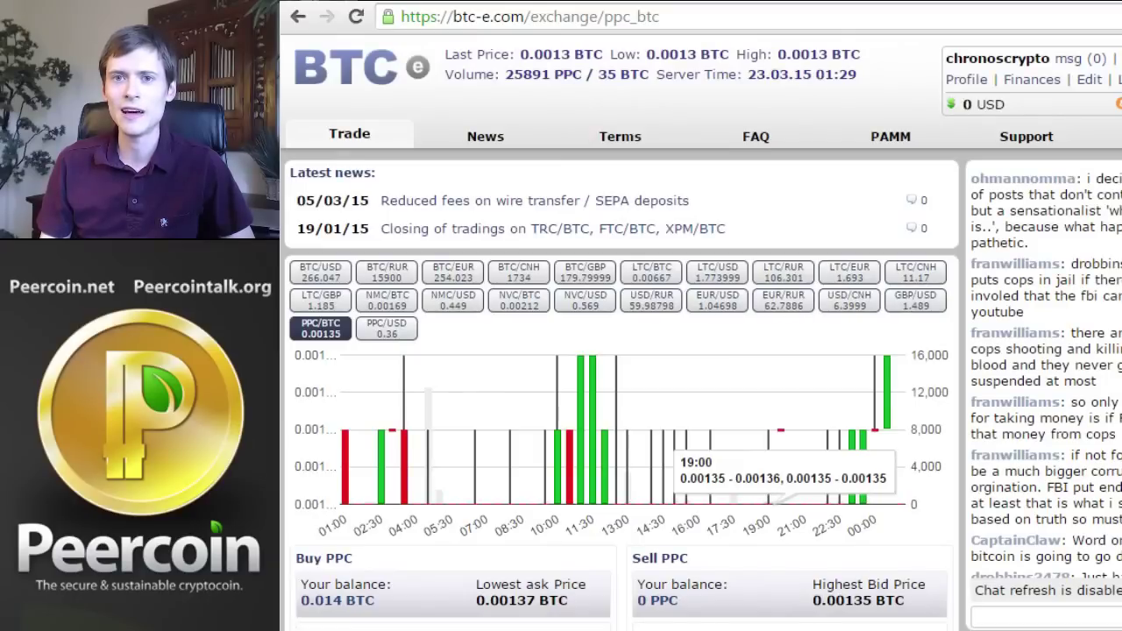
scroll(516, 314, "down", 5)
left_click(534, 393)
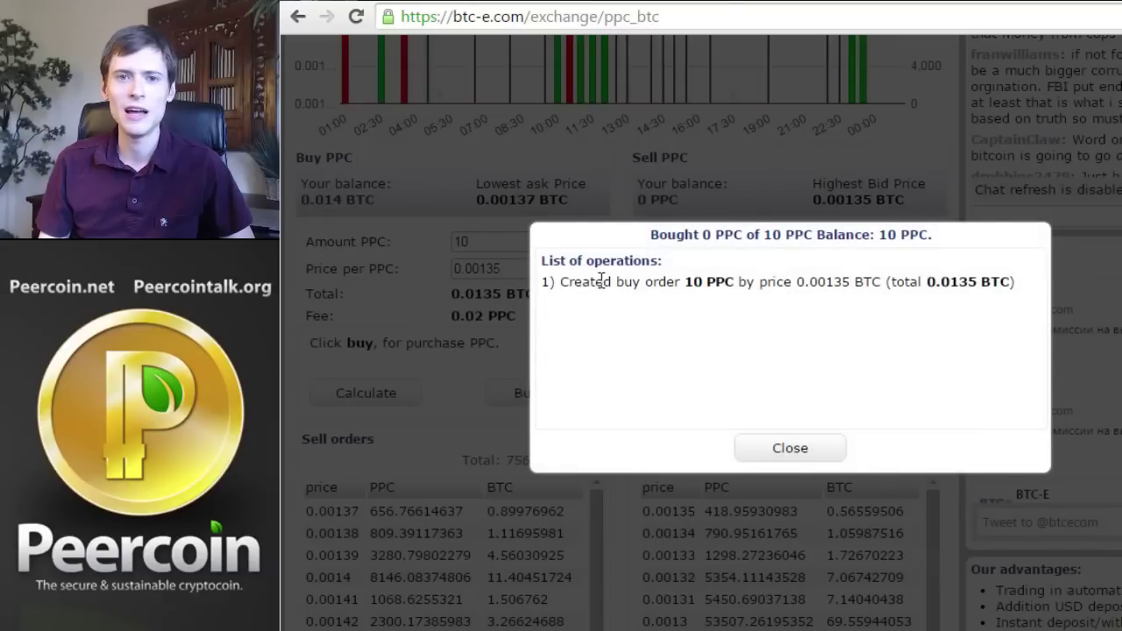
left_click(781, 449)
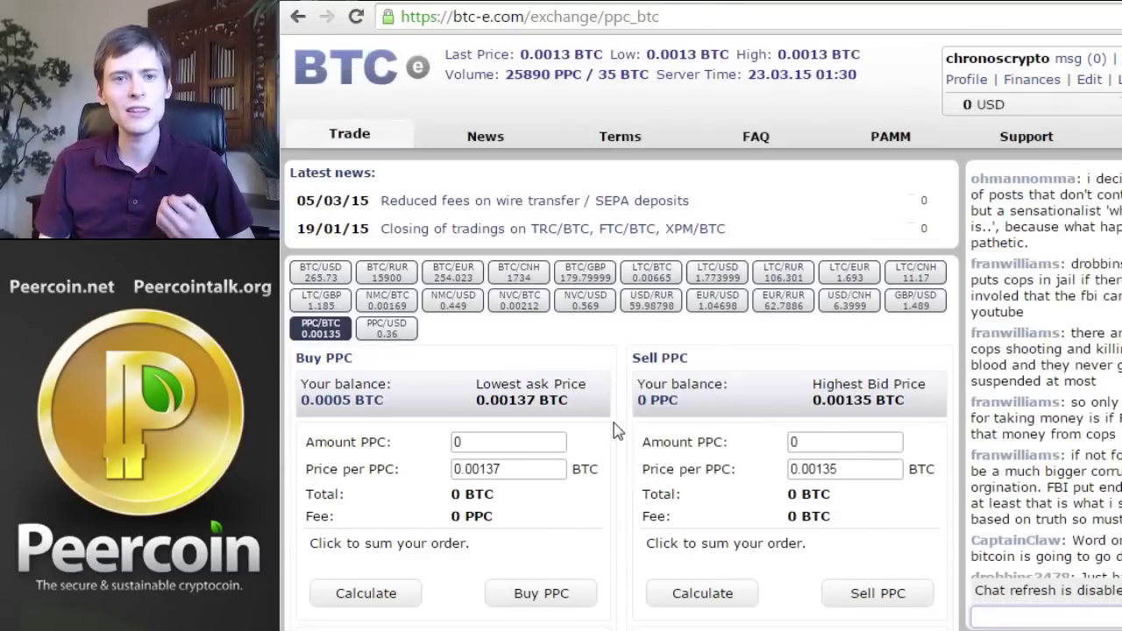
Load the top bid, 428.95930983 PPC at 0.00135 BTC, into the order forms
scroll(610, 444, "down", 3)
scroll(611, 444, "down", 3)
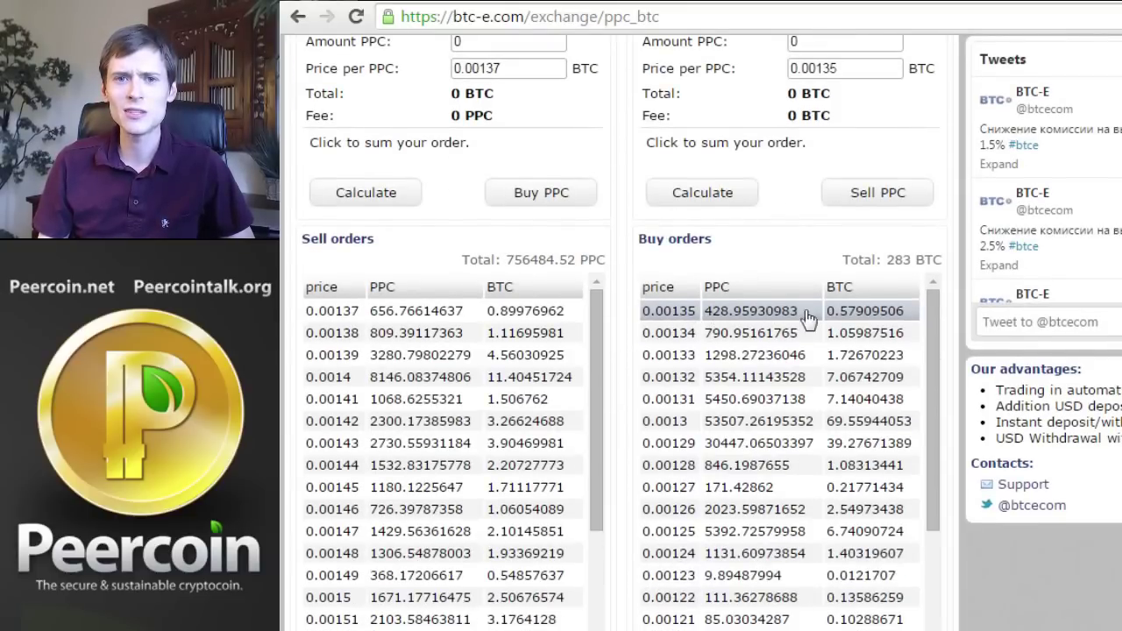
left_click_drag(855, 315, 827, 317)
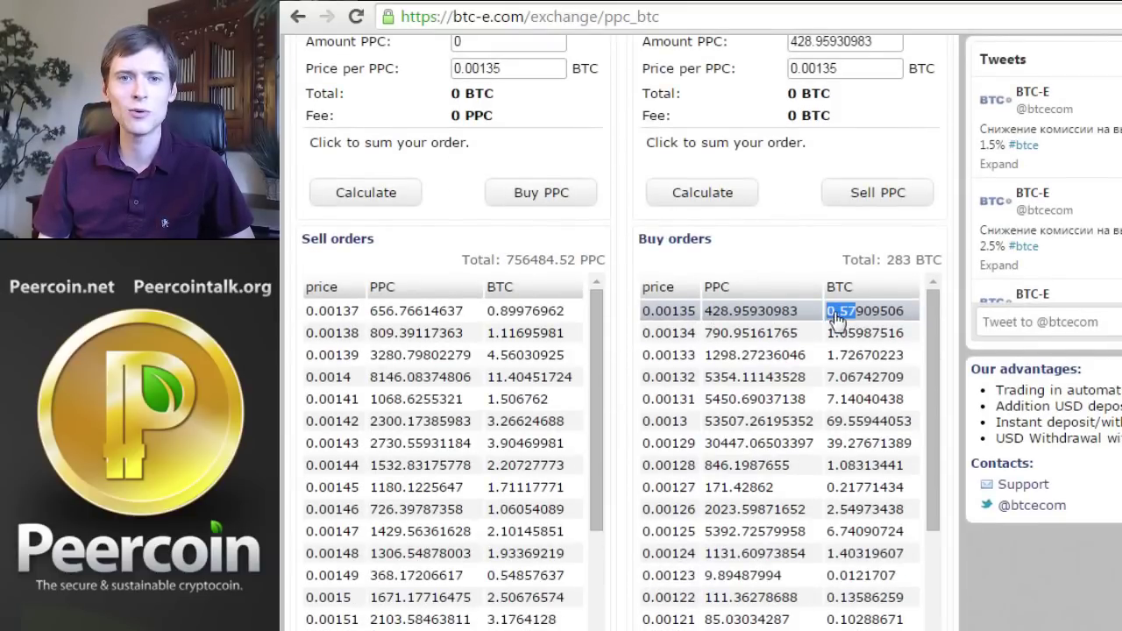
left_click(728, 317)
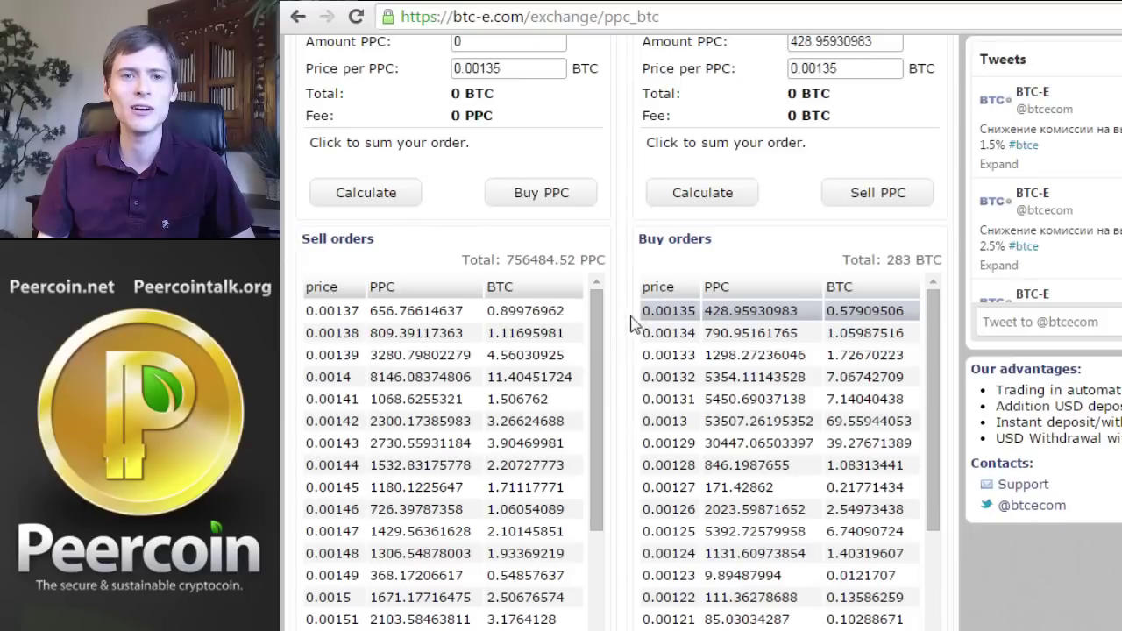
scroll(629, 313, "down", 3)
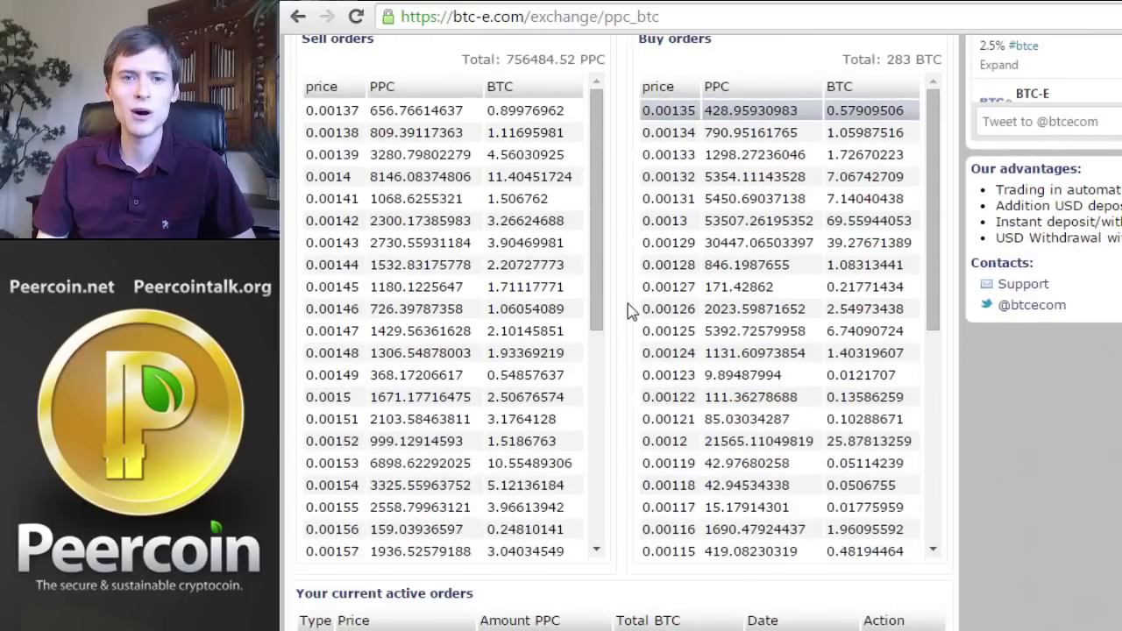
scroll(630, 313, "down", 4)
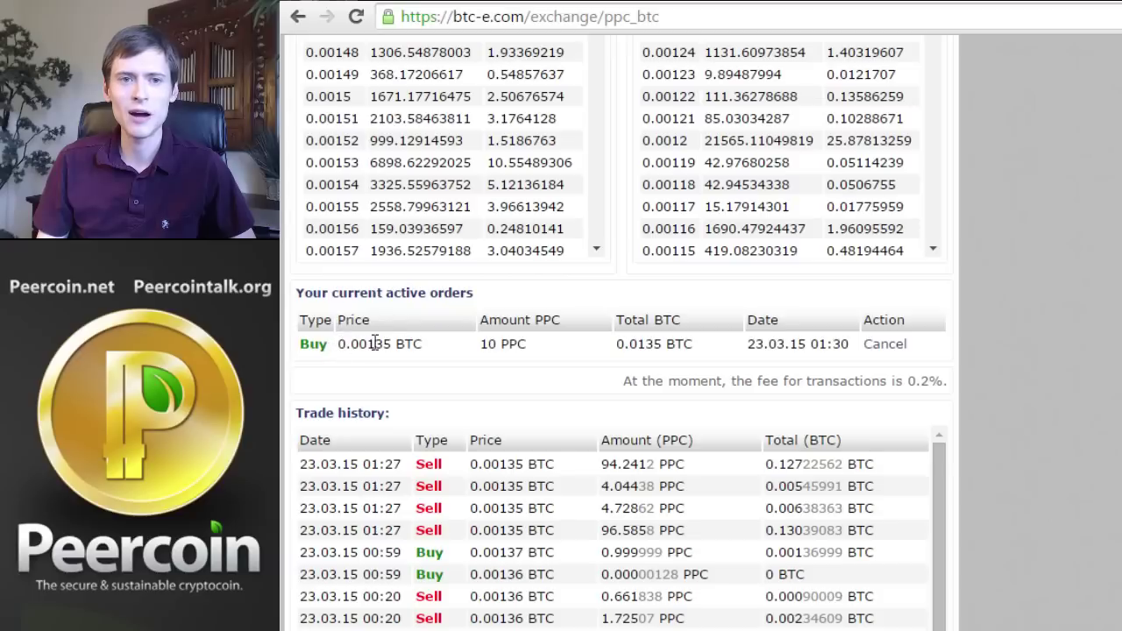
left_click_drag(485, 344, 483, 333)
left_click(504, 343)
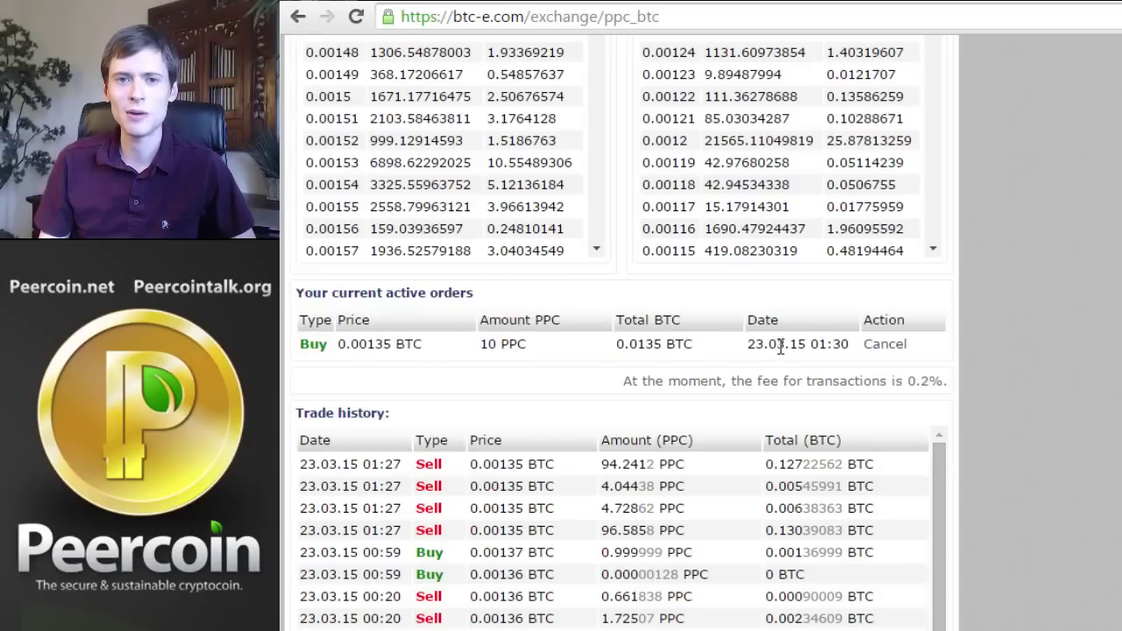
scroll(604, 329, "down", 1)
scroll(583, 270, "down", 1)
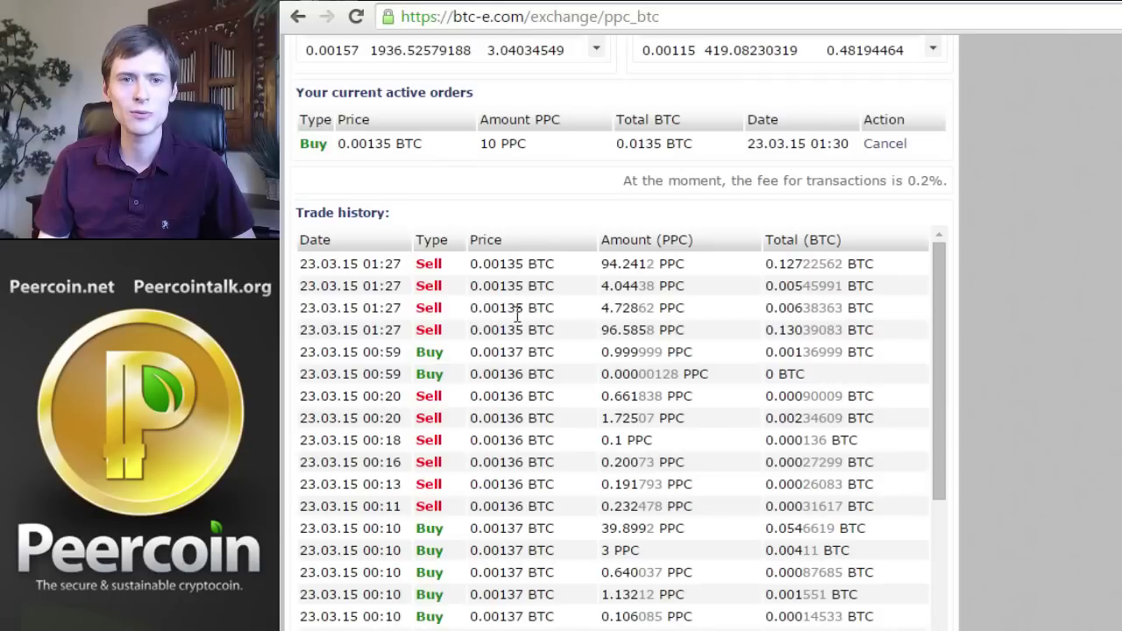
scroll(513, 394, "down", 1)
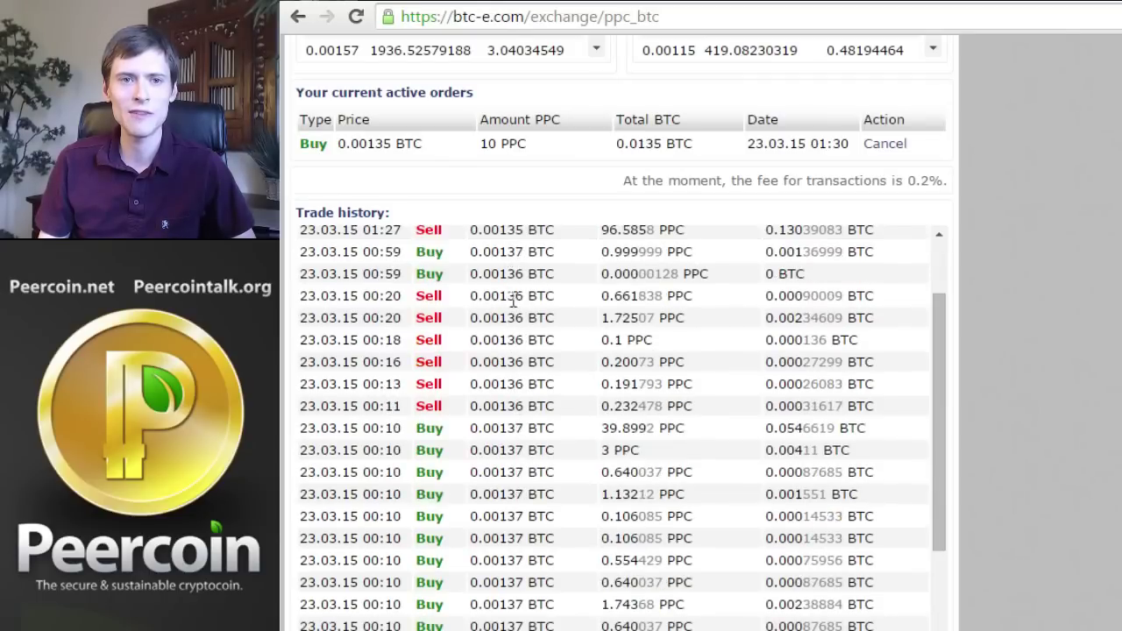
scroll(1029, 419, "up", 6)
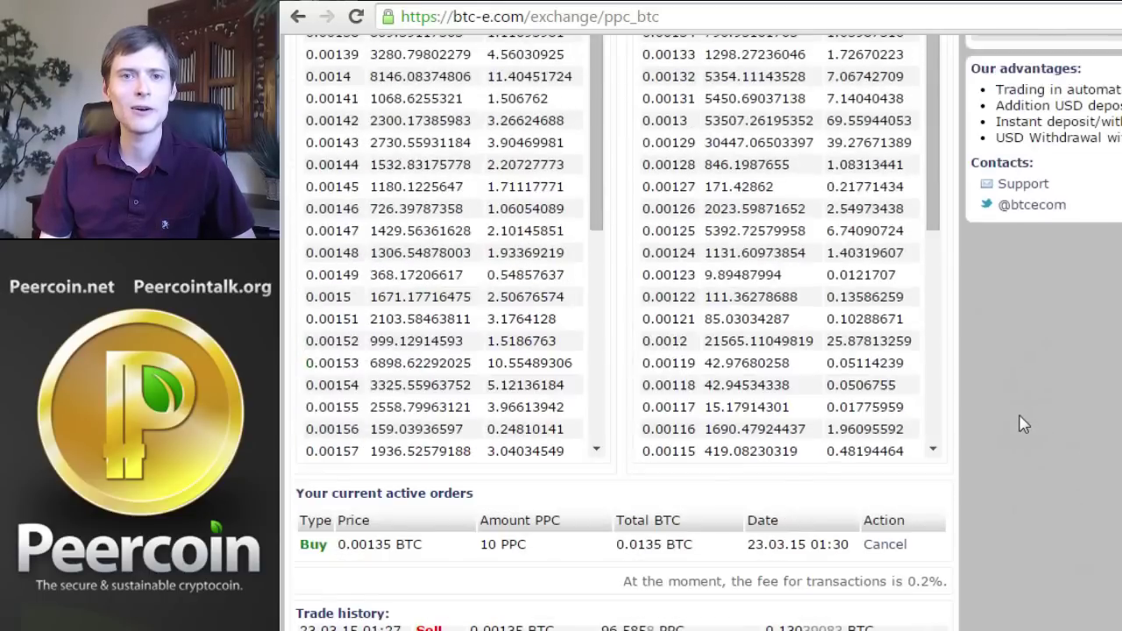
scroll(973, 426, "up", 3)
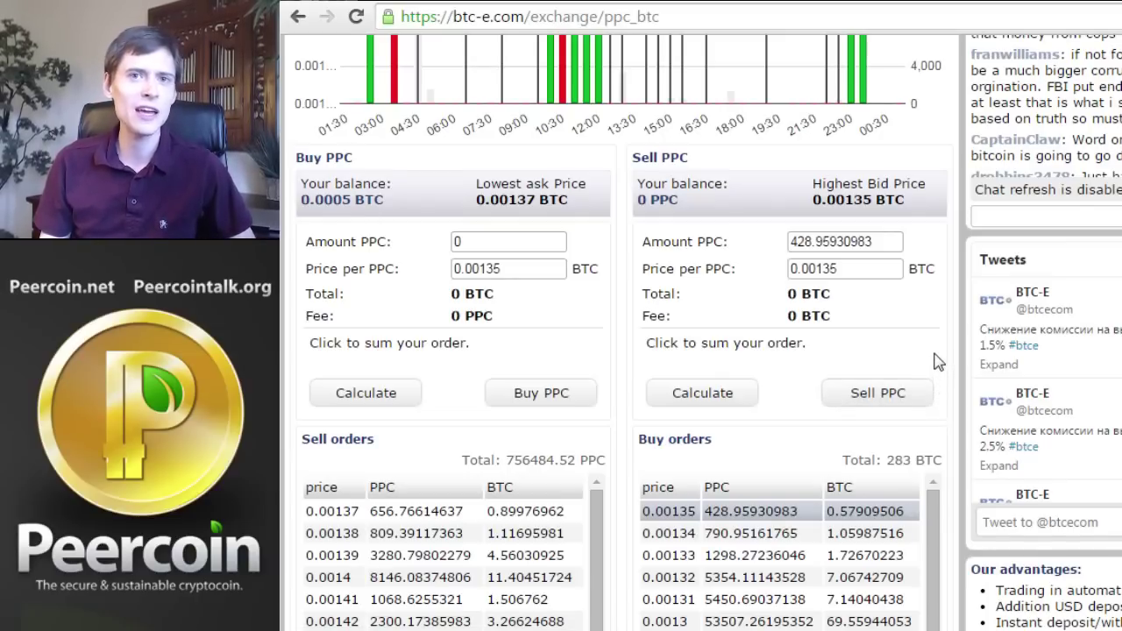
scroll(951, 328, "down", 2)
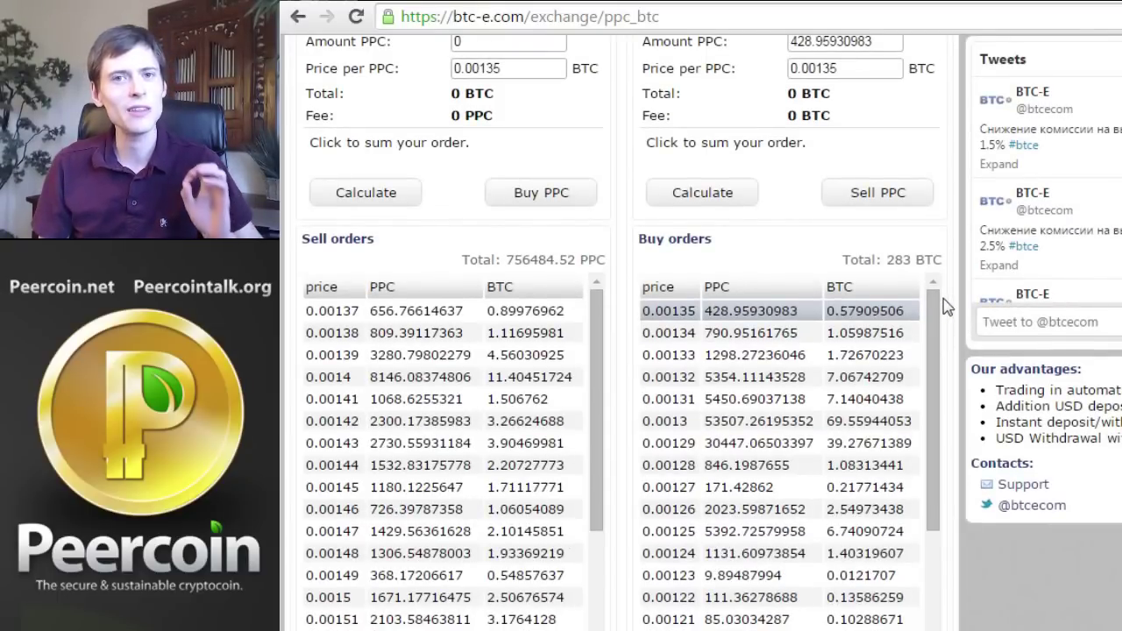
scroll(947, 305, "down", 1)
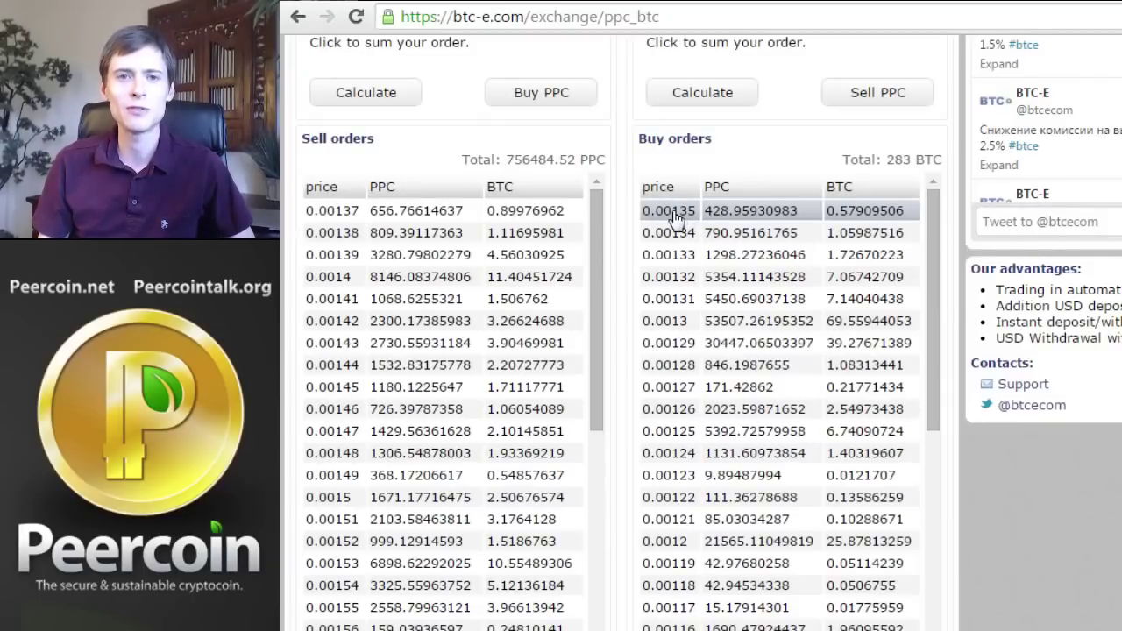
left_click_drag(672, 215, 693, 216)
left_click(625, 243)
scroll(626, 243, "down", 4)
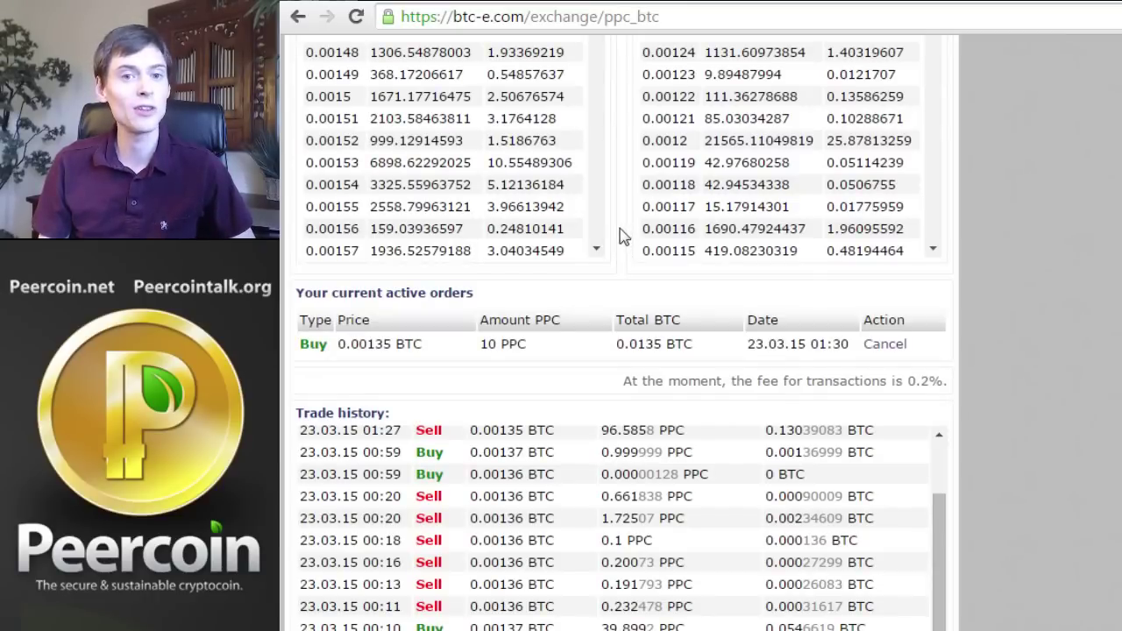
Cancel the 0.00135 order and calculate a new buy of 10 PPC at 0.00137 BTC
left_click(885, 343)
scroll(614, 359, "up", 7)
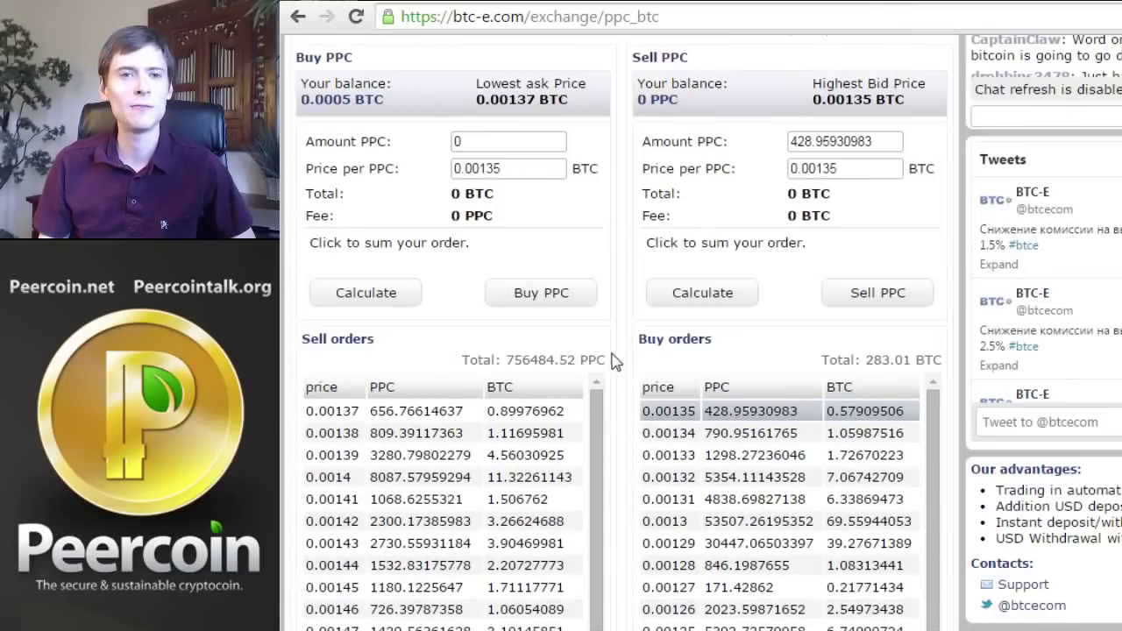
left_click_drag(496, 169, 518, 172)
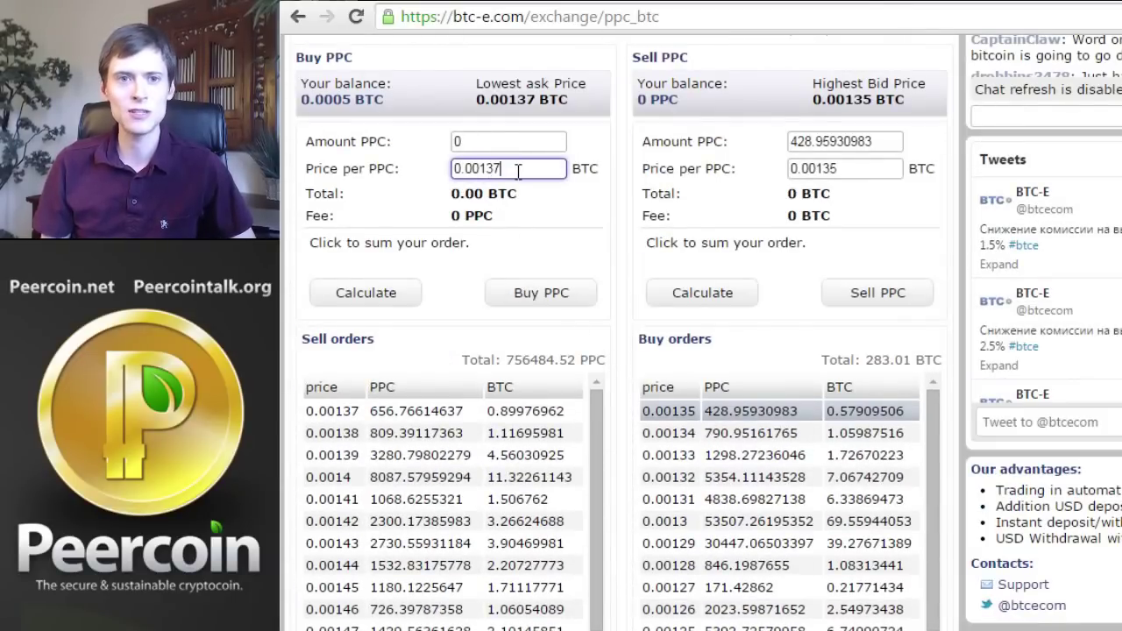
left_click(467, 140)
type("1")
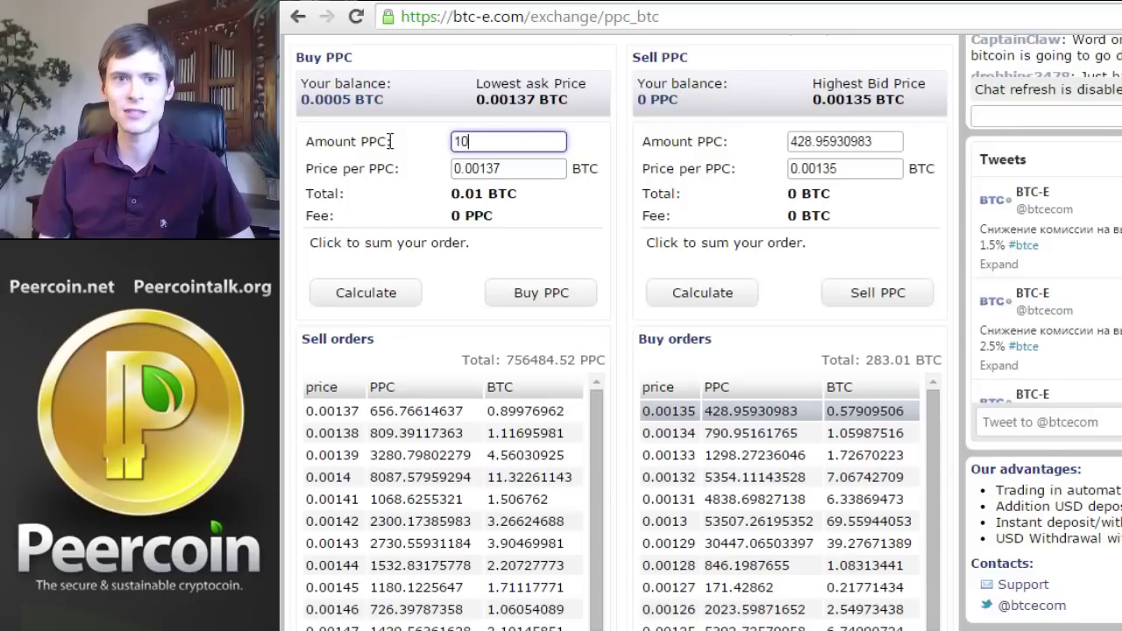
key("Tab")
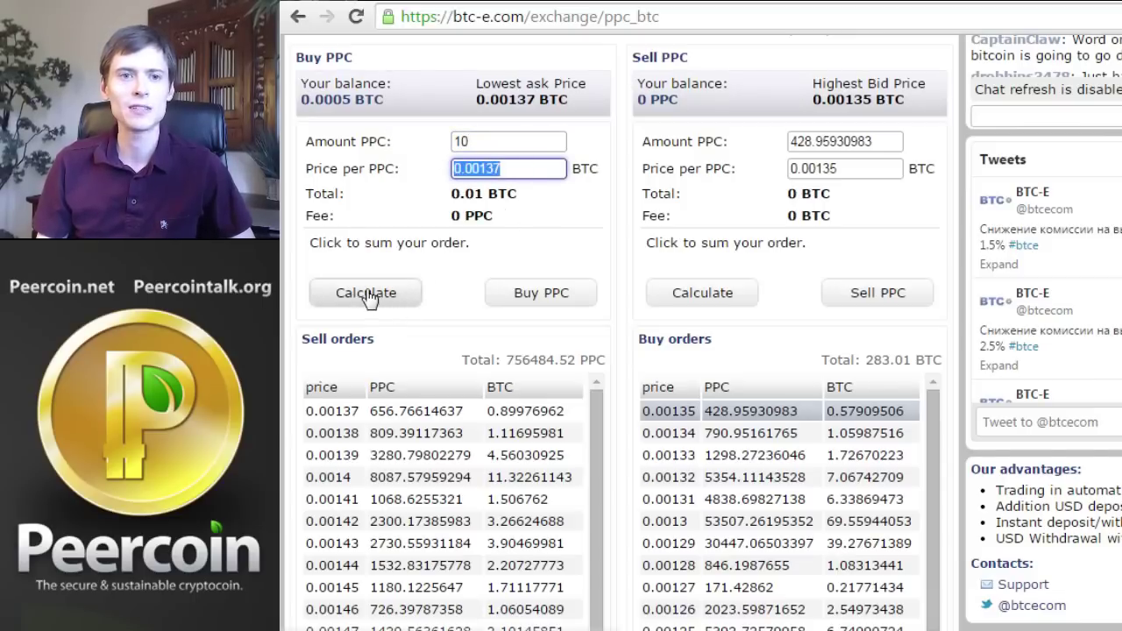
left_click(375, 294)
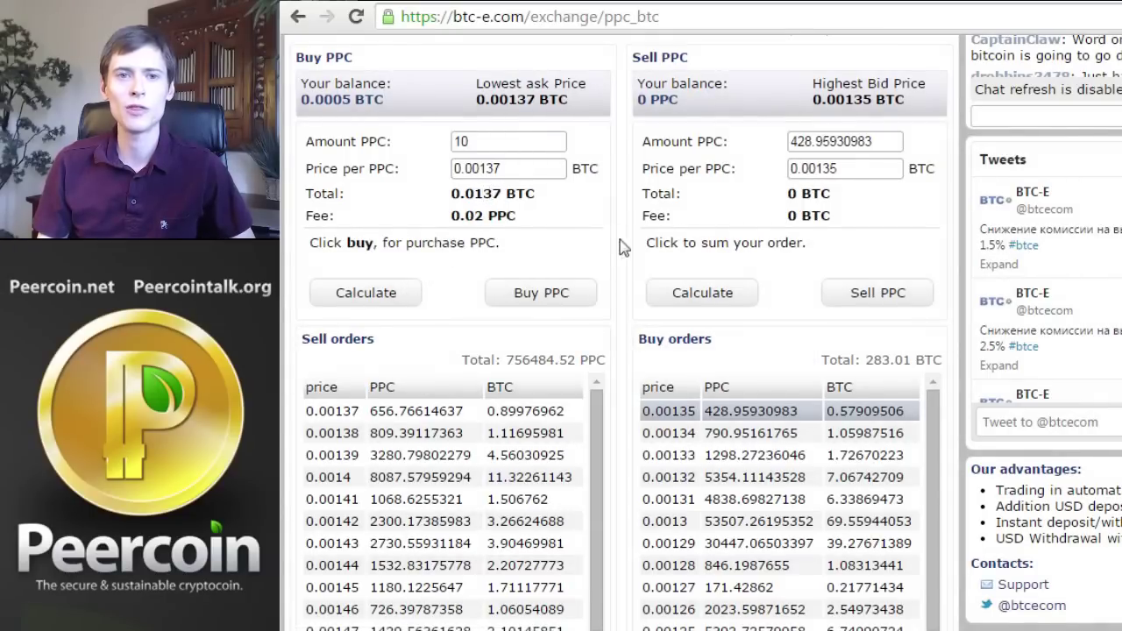
scroll(620, 247, "up", 5)
scroll(876, 176, "down", 1)
scroll(949, 104, "up", 1)
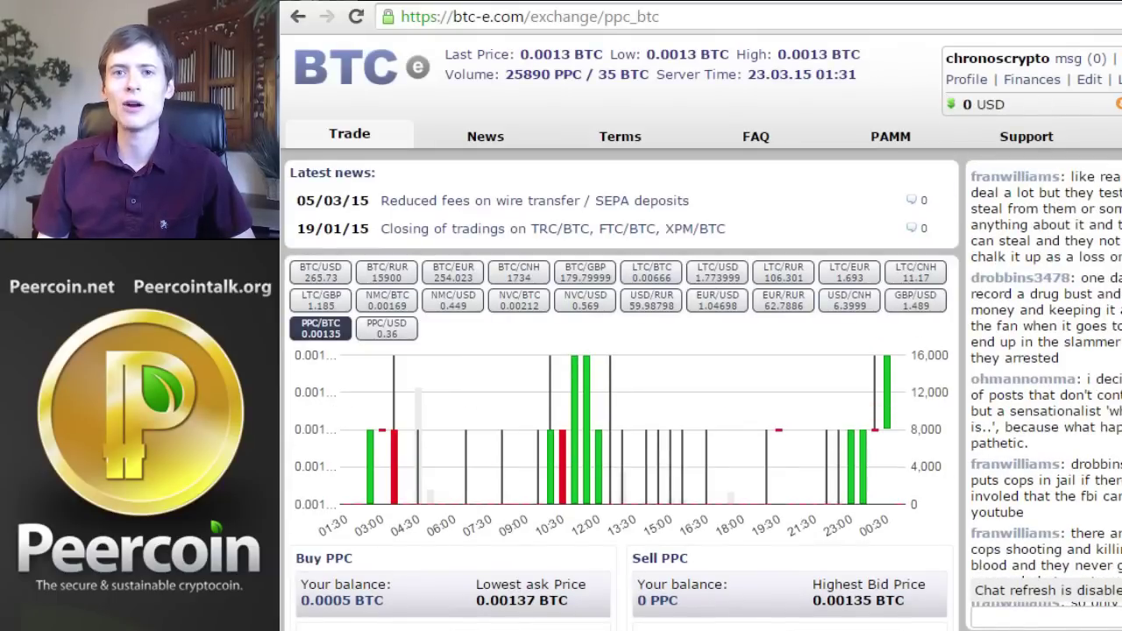
Recalculate the 10 PPC buy at 0.00137 BTC: 0.0137 BTC total, 0.02 PPC fee
scroll(866, 145, "down", 7)
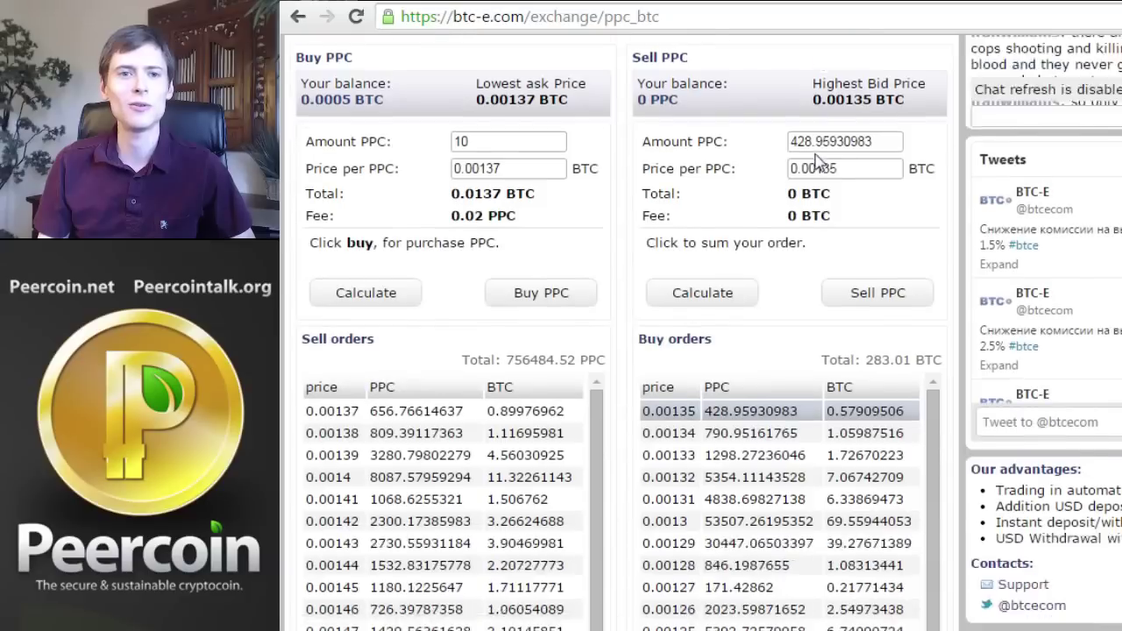
scroll(608, 175, "down", 3)
scroll(613, 179, "up", 2)
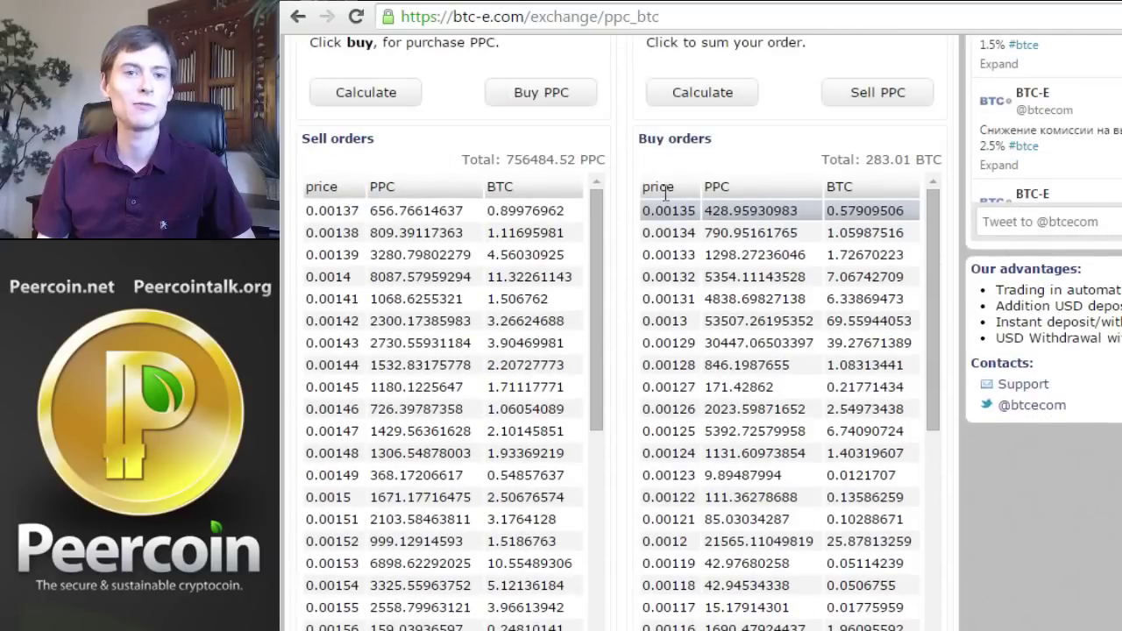
scroll(628, 199, "up", 1)
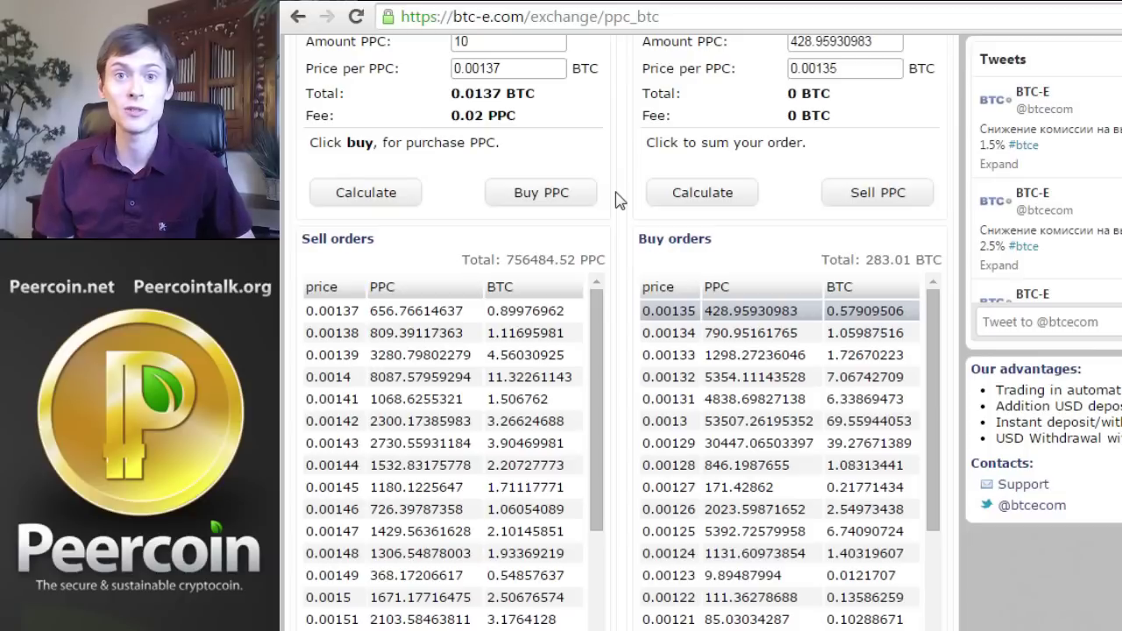
scroll(618, 200, "up", 1)
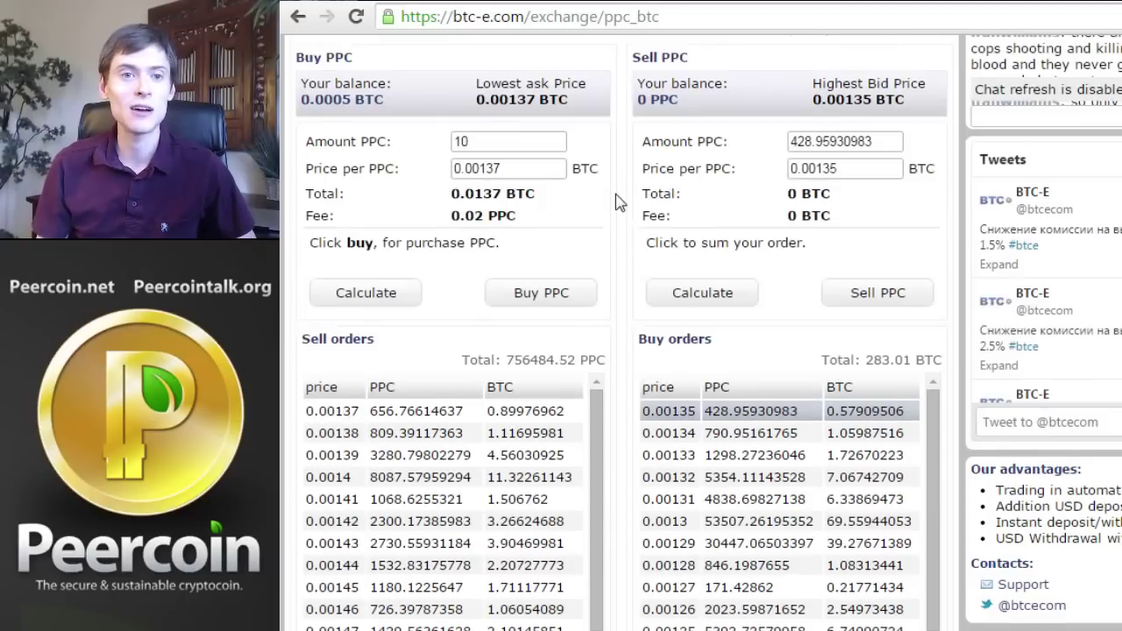
left_click(351, 290)
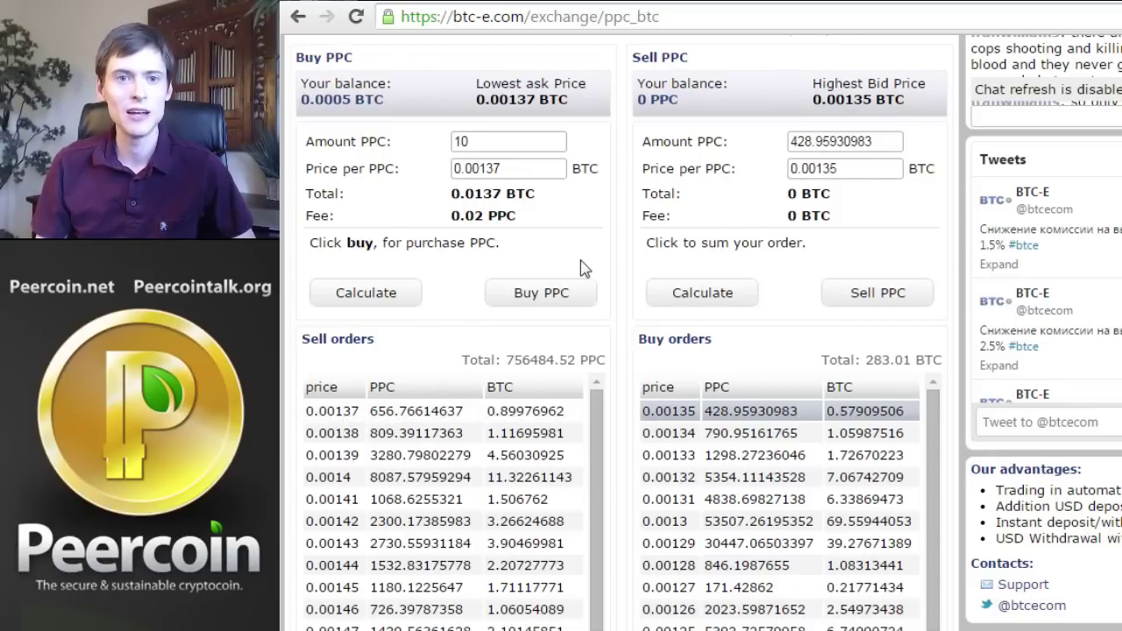
Review the order book, where the 0.00135 top bid now shows 418.95930983 PPC
scroll(583, 267, "down", 2)
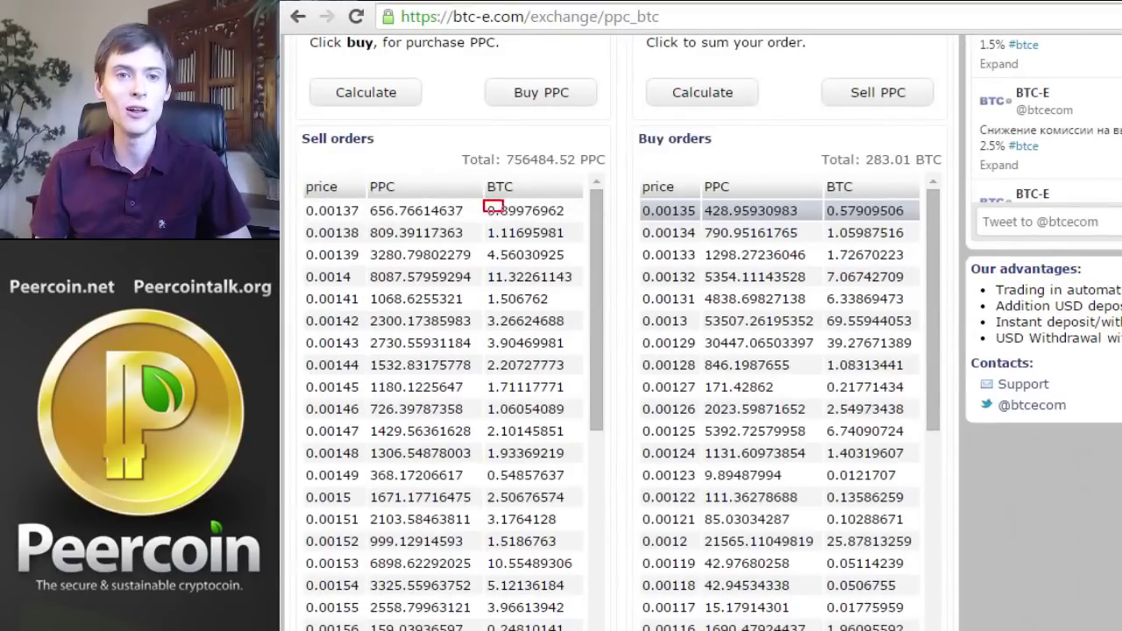
mouse_move(480, 224)
left_mouse_down()
mouse_move(531, 243)
mouse_move(524, 265)
mouse_move(543, 289)
left_mouse_up()
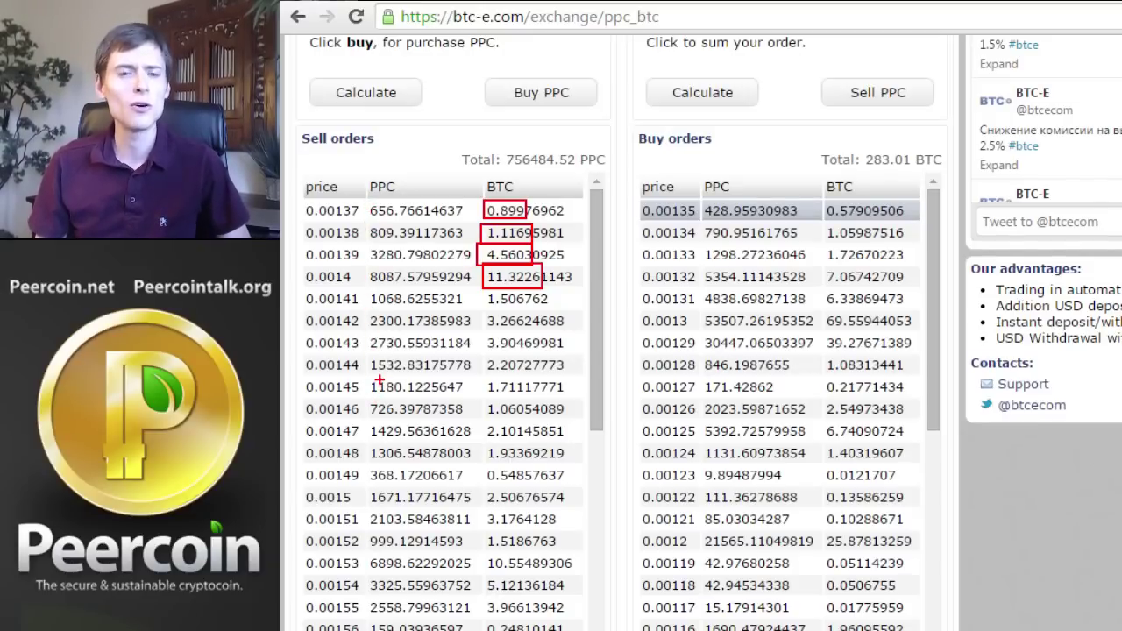
key("Escape")
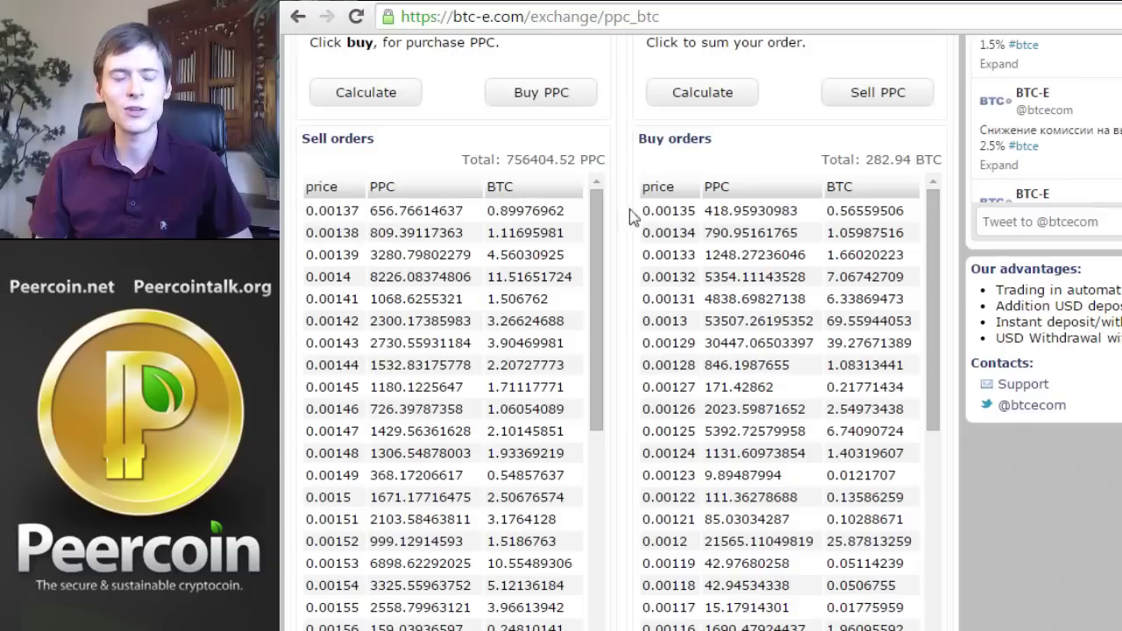
key("ctrl+2")
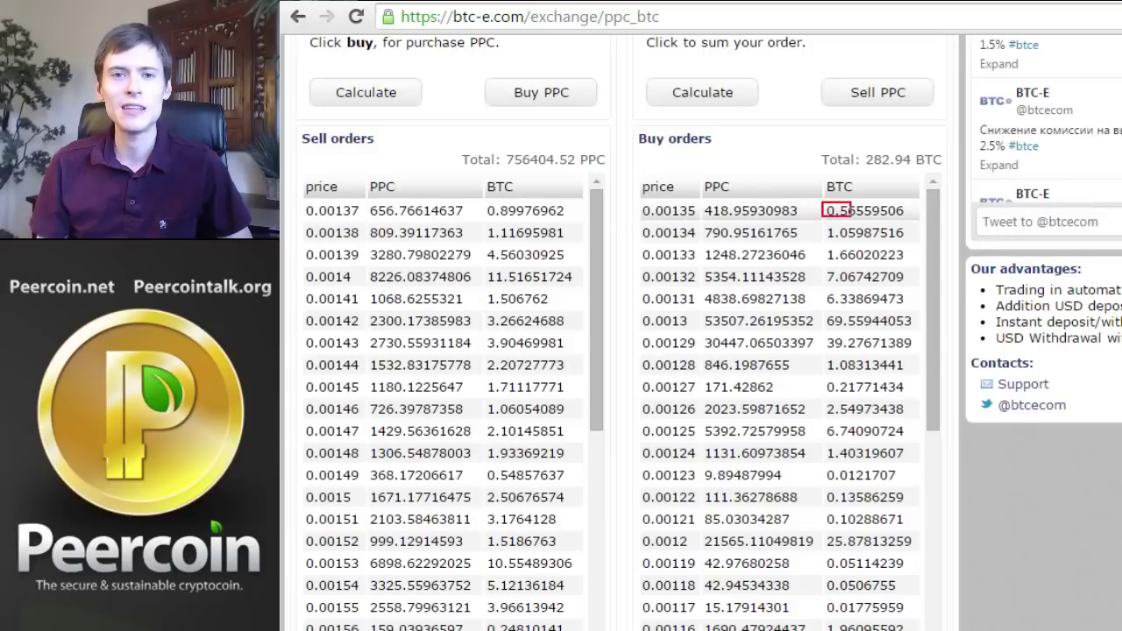
left_click_drag(850, 217, 857, 218)
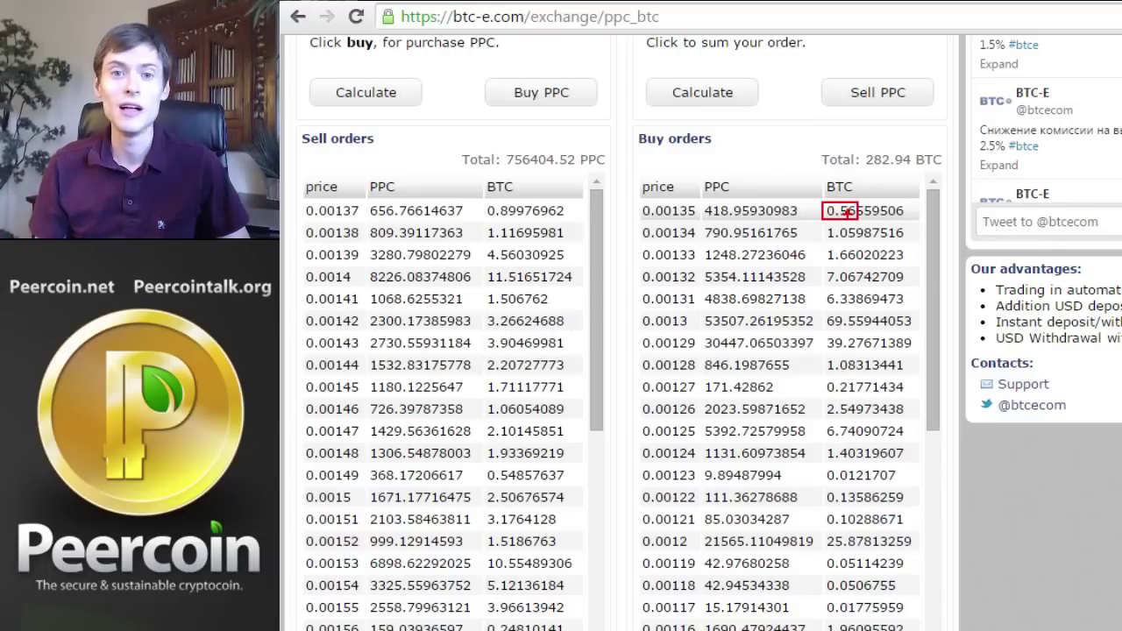
key("Escape")
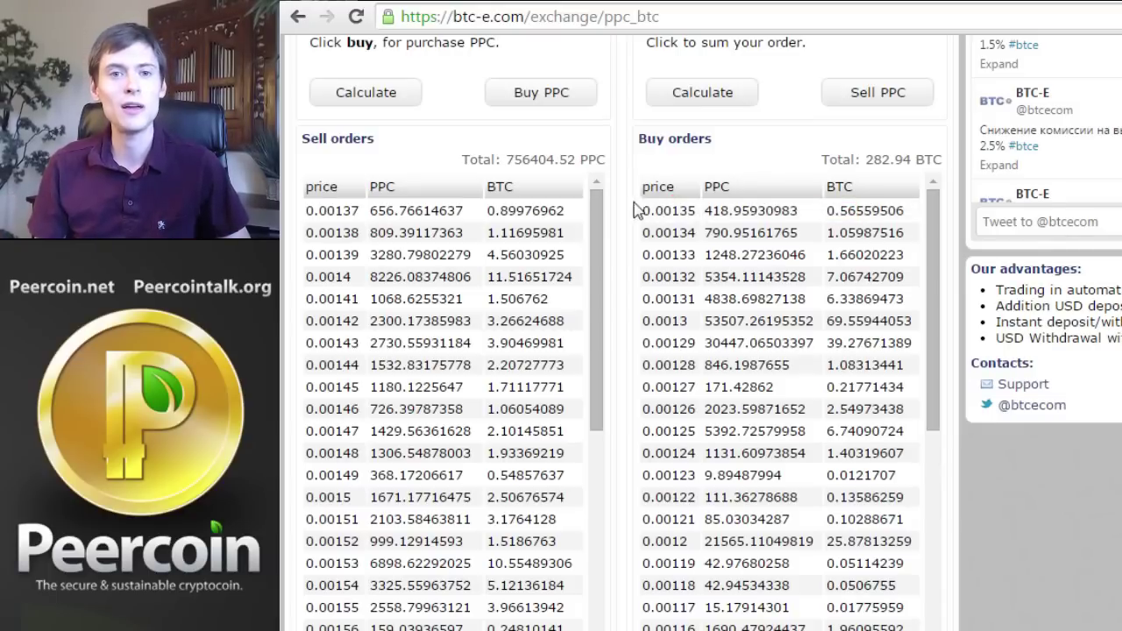
scroll(626, 186, "up", 1)
scroll(627, 186, "up", 1)
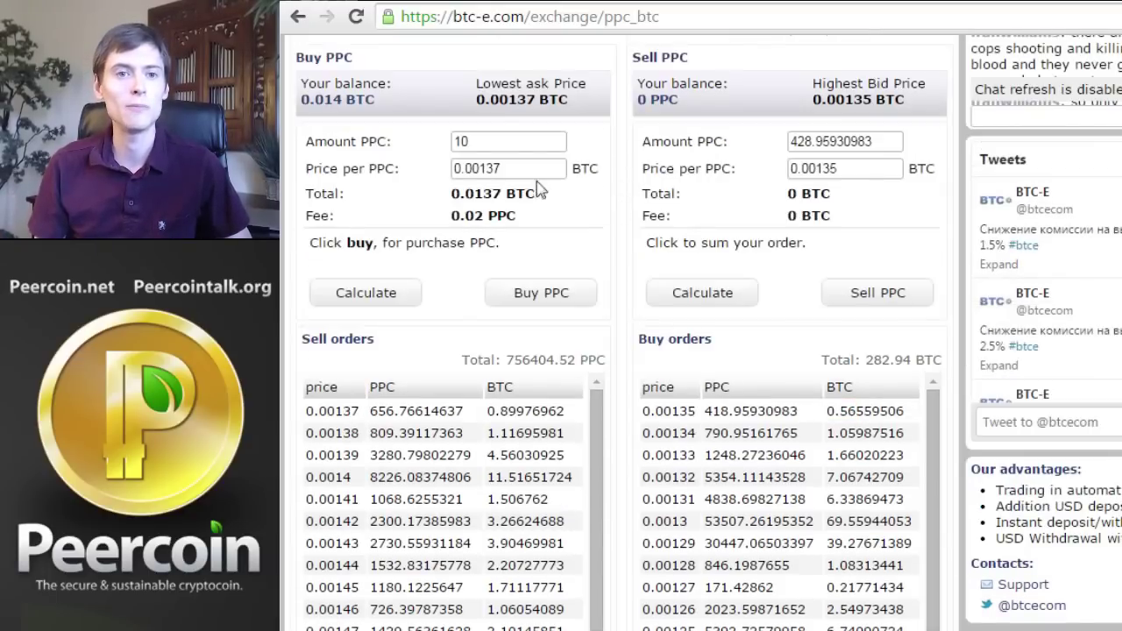
Buy 10 PPC at 0.00137 BTC and check it in trade history, leaving 9.98 PPC
left_click(541, 296)
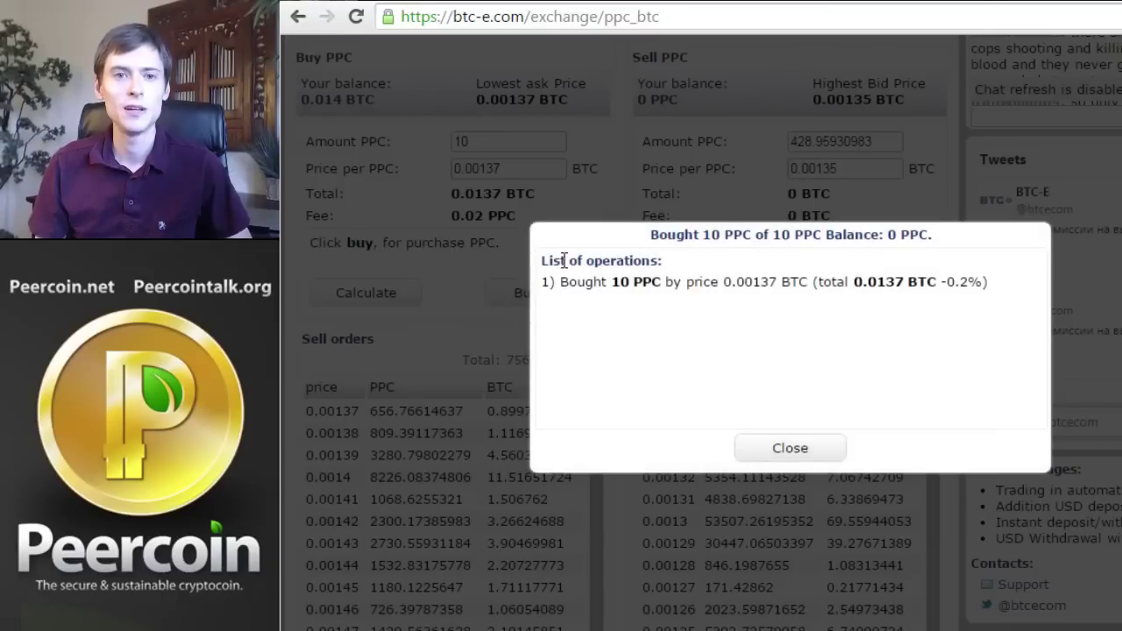
left_click(786, 449)
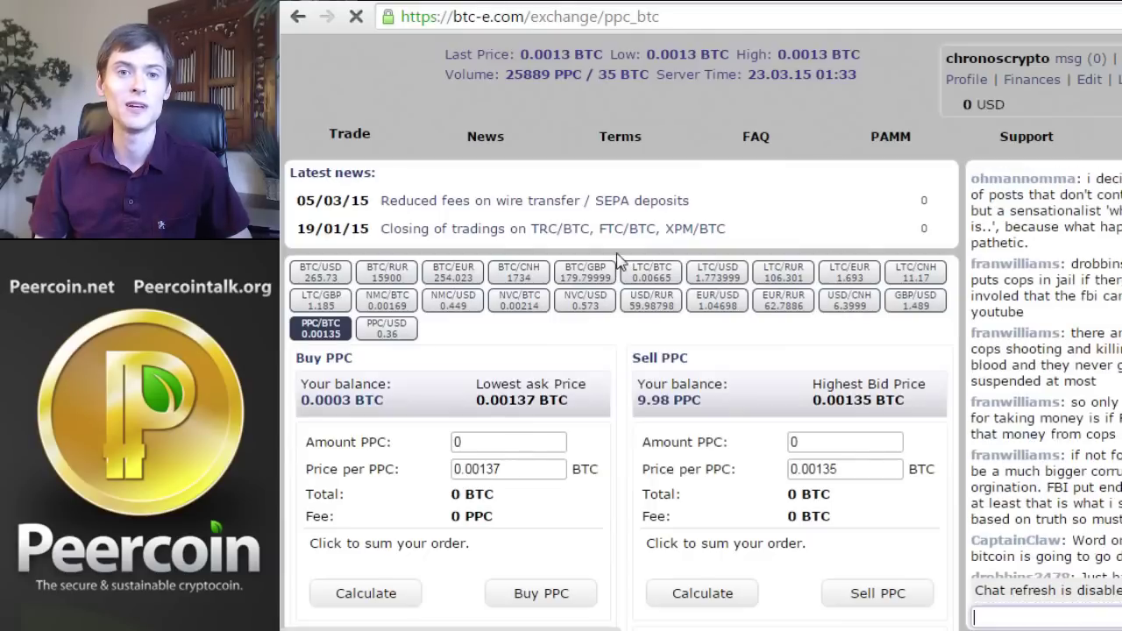
scroll(616, 254, "down", 10)
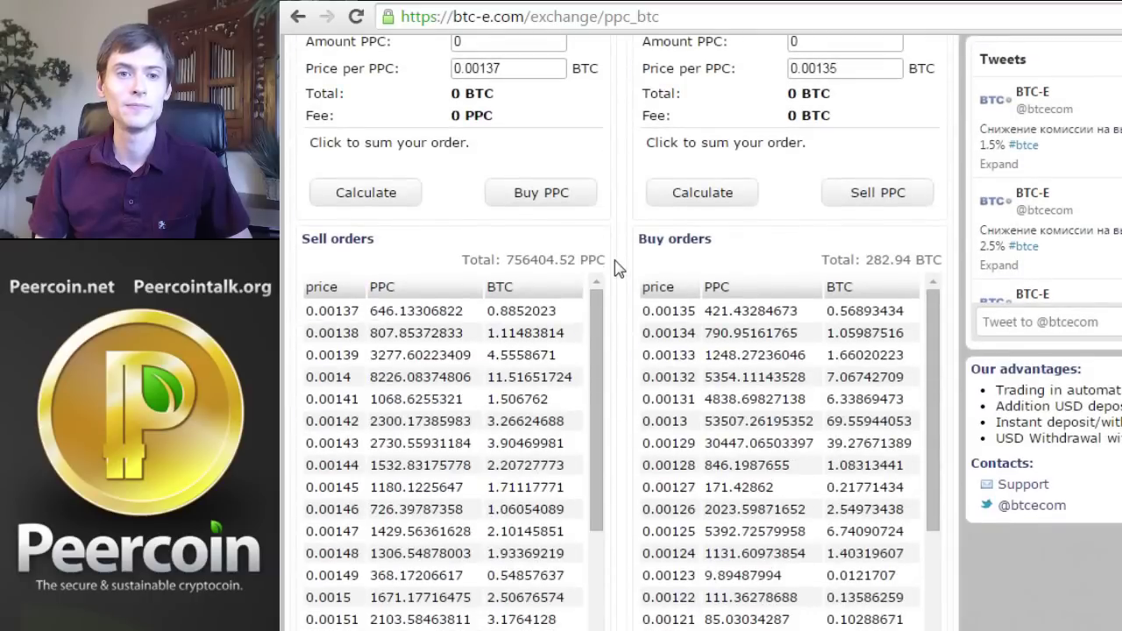
scroll(616, 269, "down", 3)
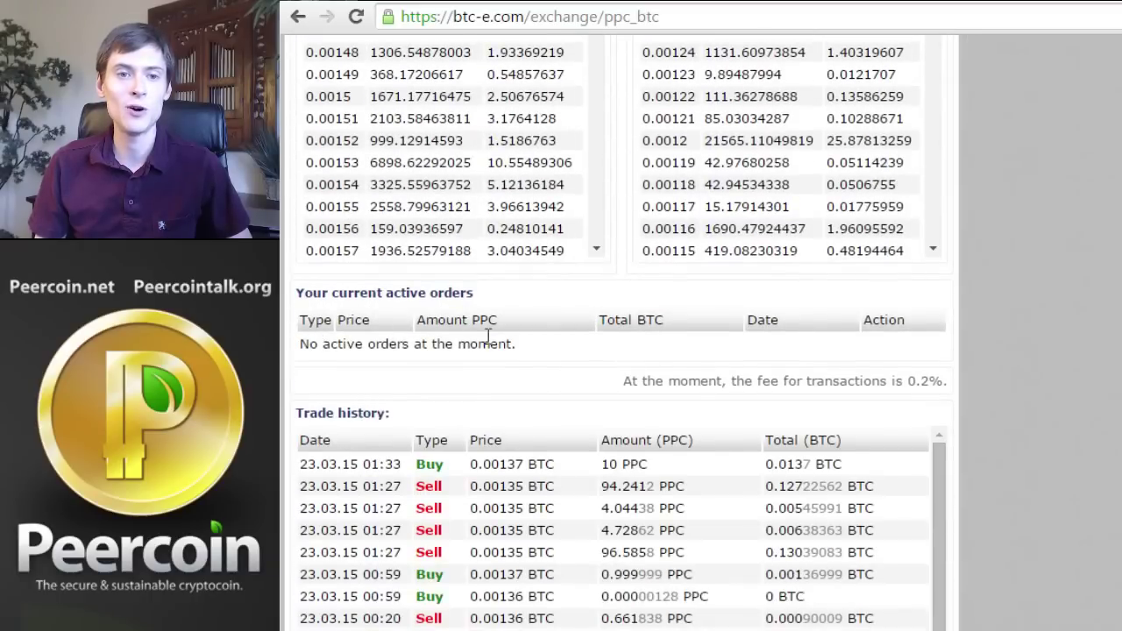
scroll(570, 329, "down", 2)
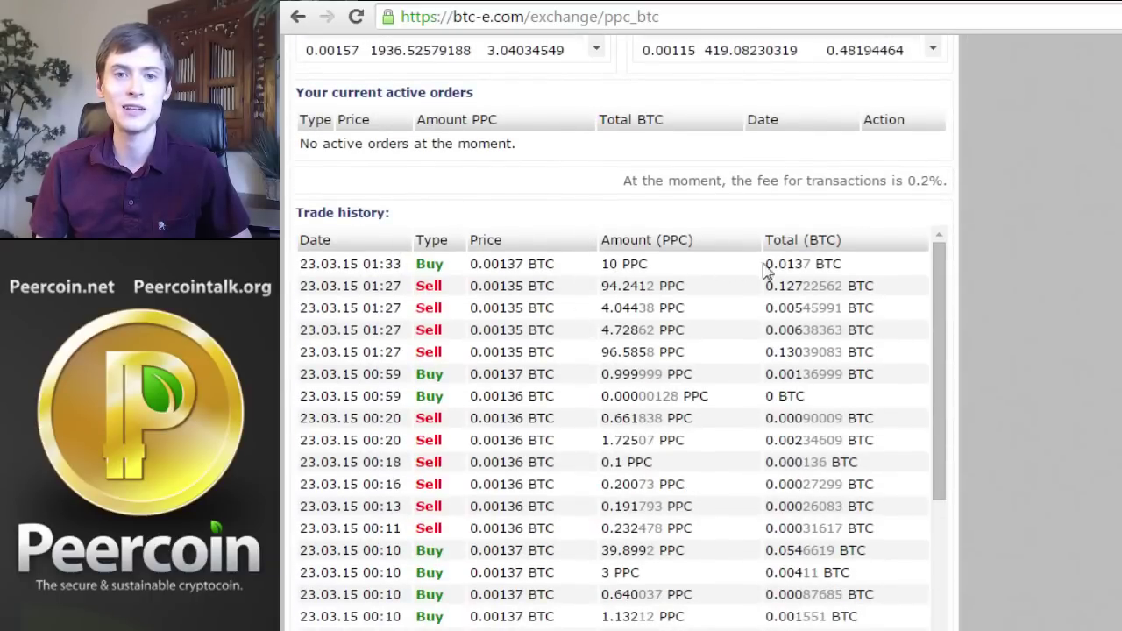
scroll(701, 217, "up", 15)
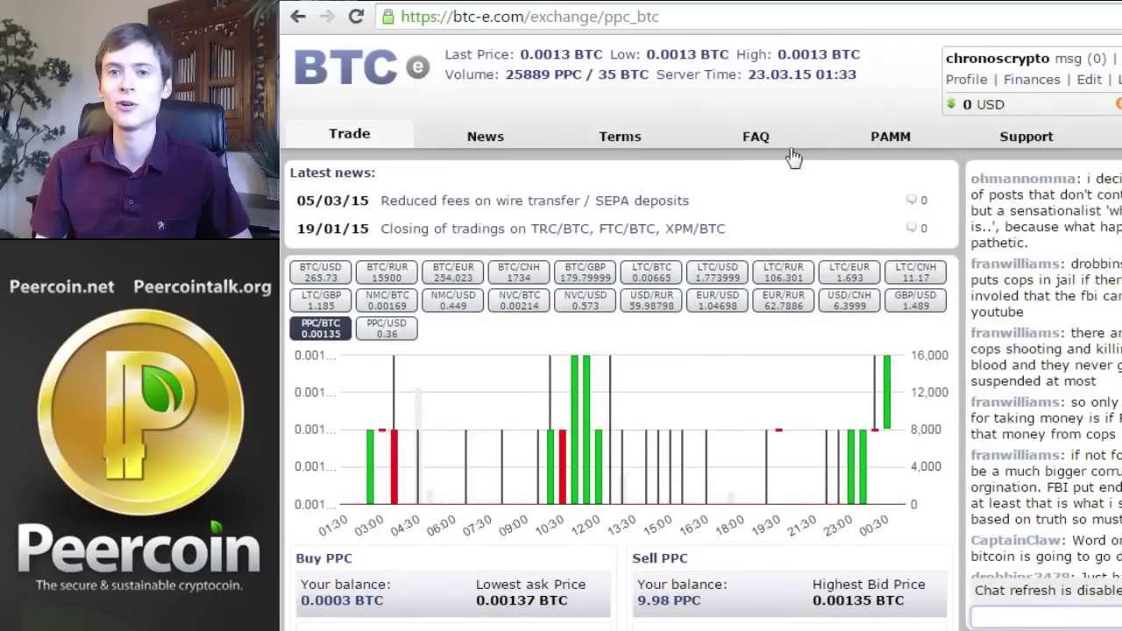
Open the Finances page and scroll down to the 9.98 PPC and 0.00032567 BTC balances
left_click(1039, 81)
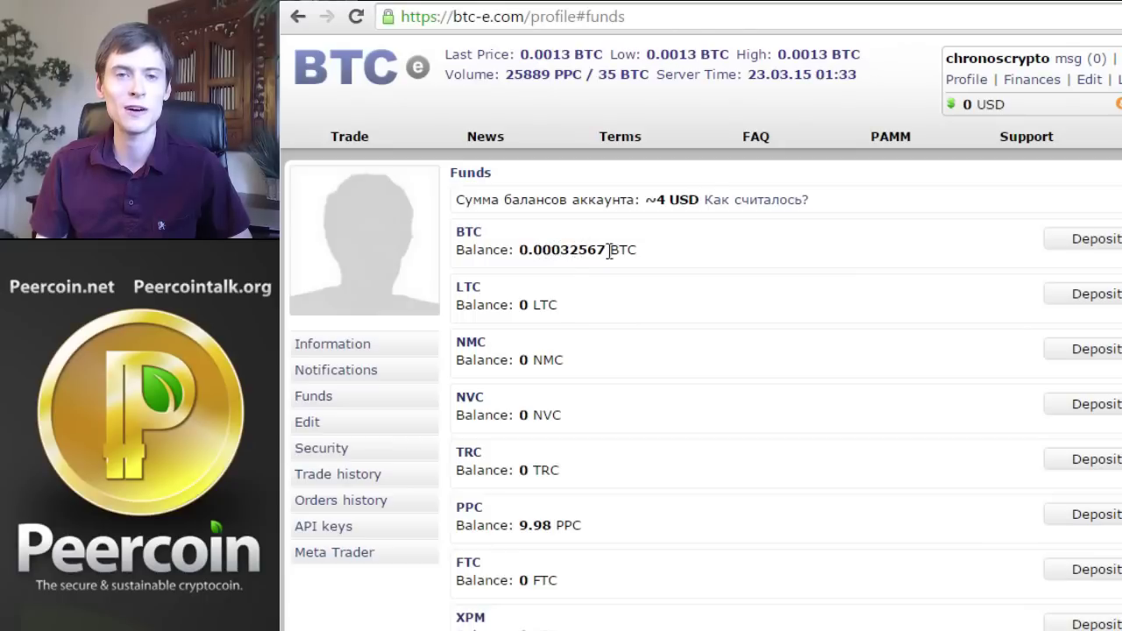
scroll(623, 252, "down", 2)
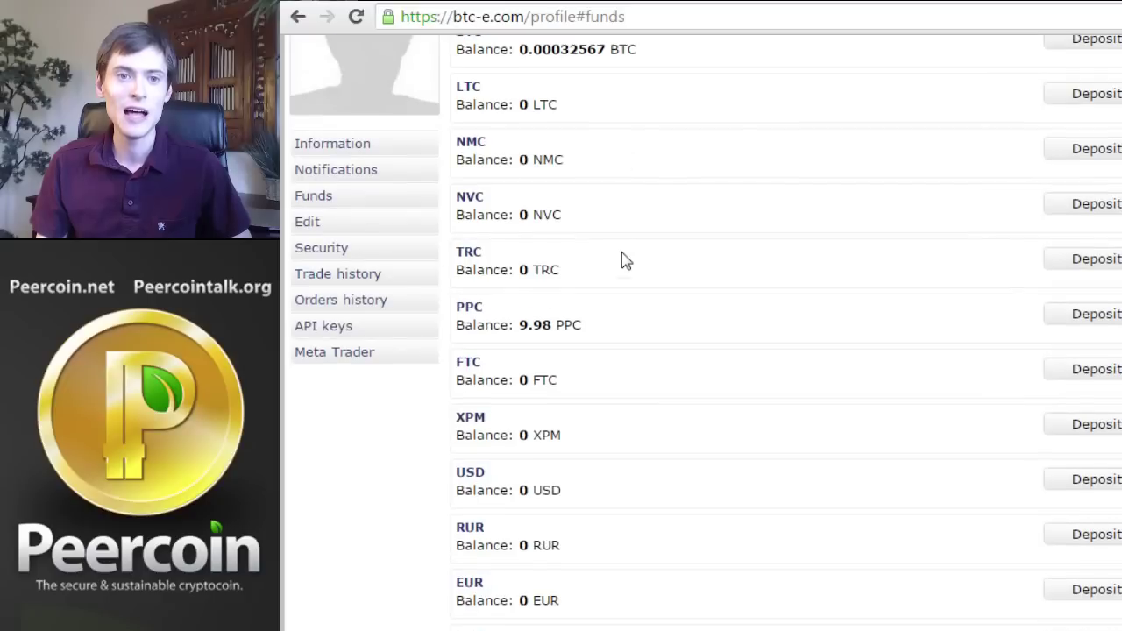
left_click(544, 324)
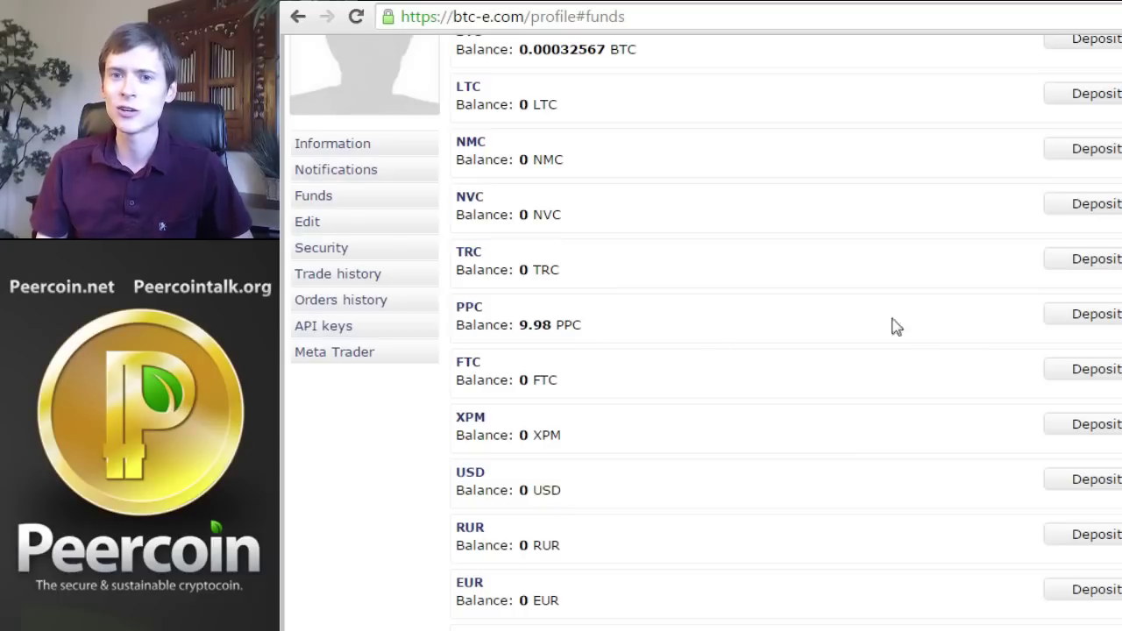
left_click(1120, 314)
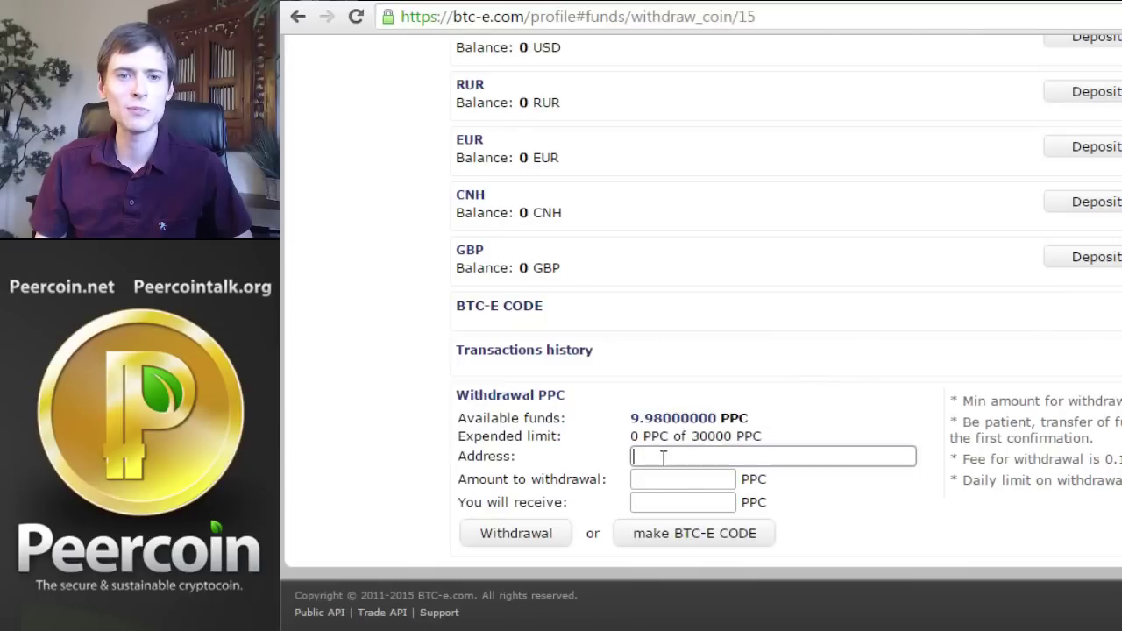
left_click(665, 456)
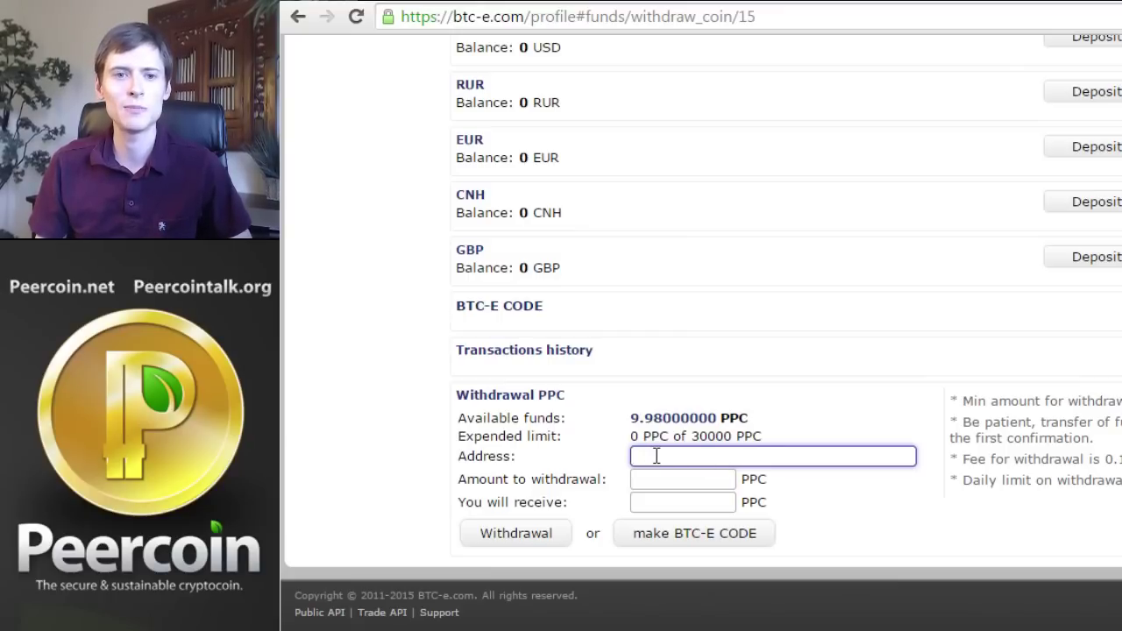
left_click(647, 481)
left_click(647, 500)
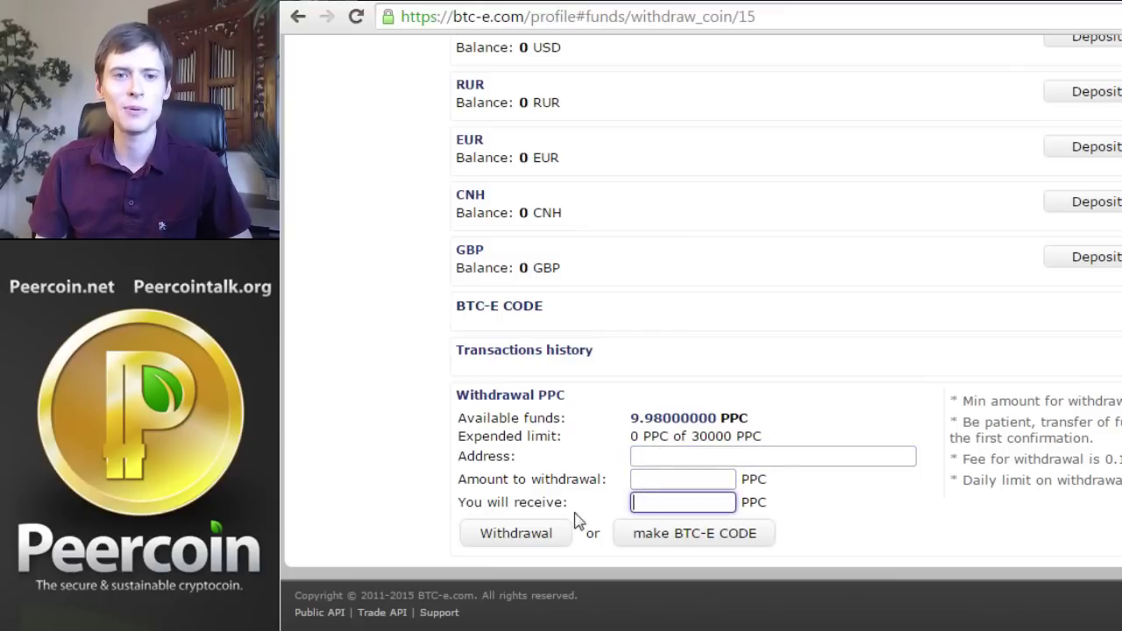
left_click(524, 536)
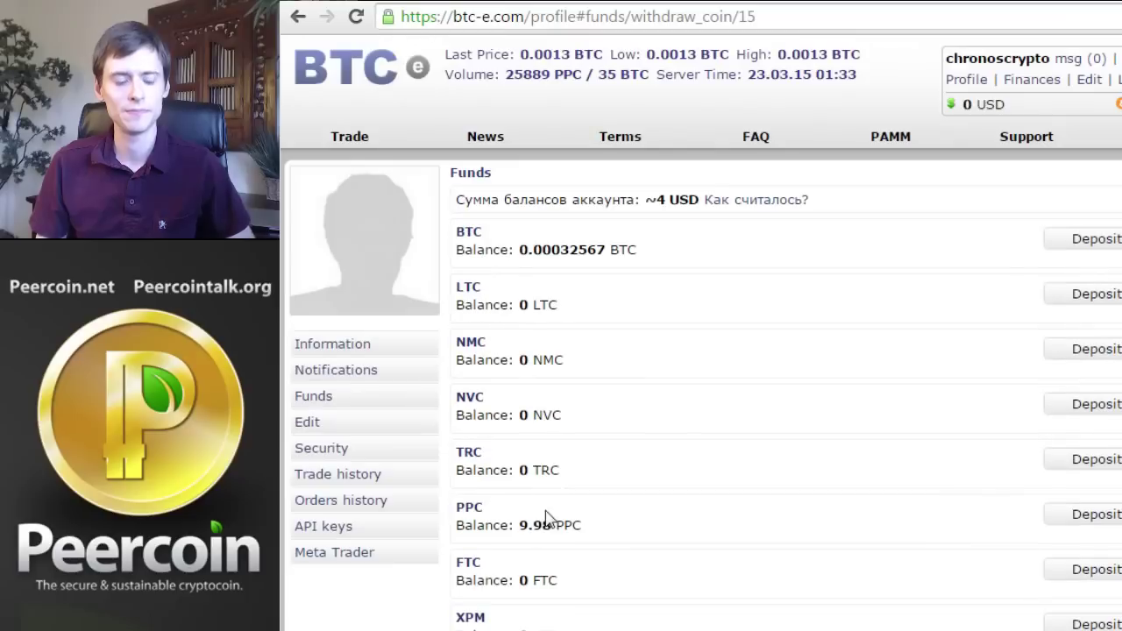